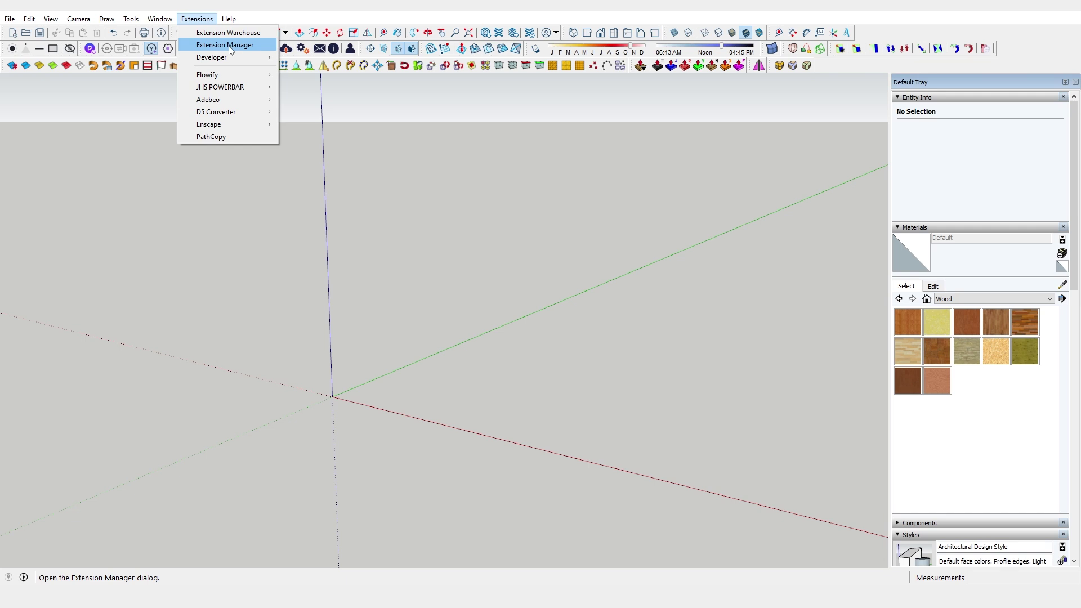
- Install the bezier_surface_v0.1.4 plugin file through the Extension Manager
{"action": "left_click", "coordinate": [236, 48]}
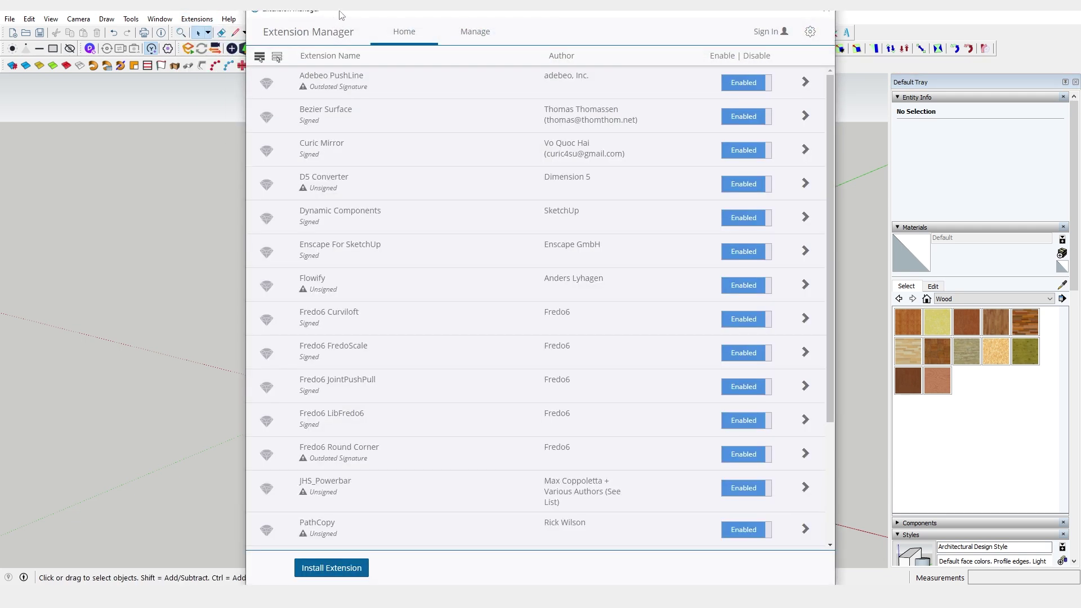
{"action": "mouse_move", "coordinate": [342, 15]}
{"action": "left_mouse_down"}
{"action": "mouse_move", "coordinate": [346, 69]}
{"action": "mouse_move", "coordinate": [356, 13]}
{"action": "left_mouse_up"}
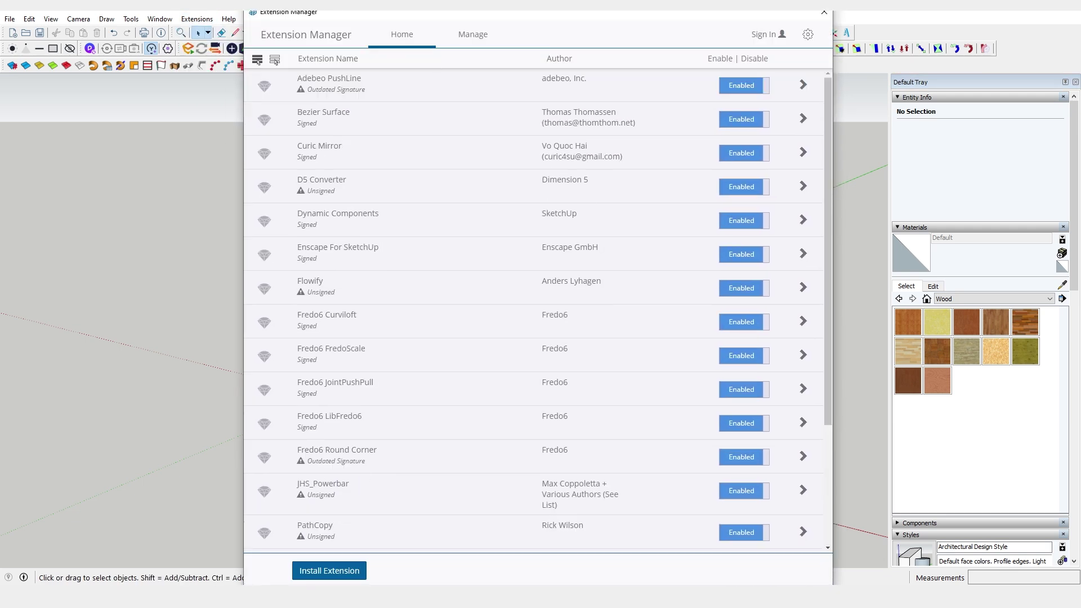
{"action": "left_click", "coordinate": [350, 575]}
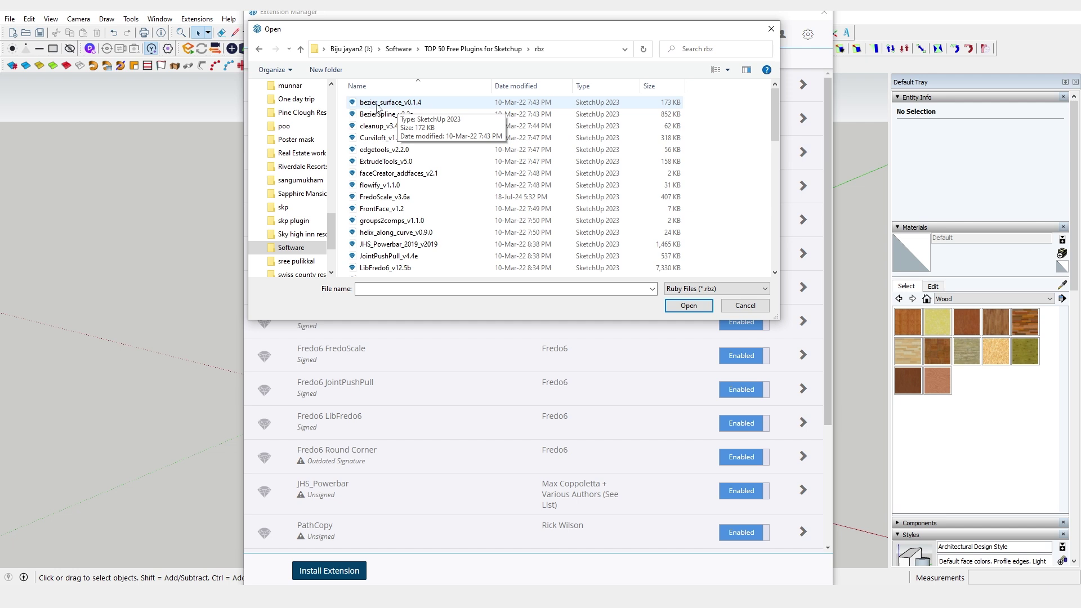
{"action": "left_click", "coordinate": [390, 102]}
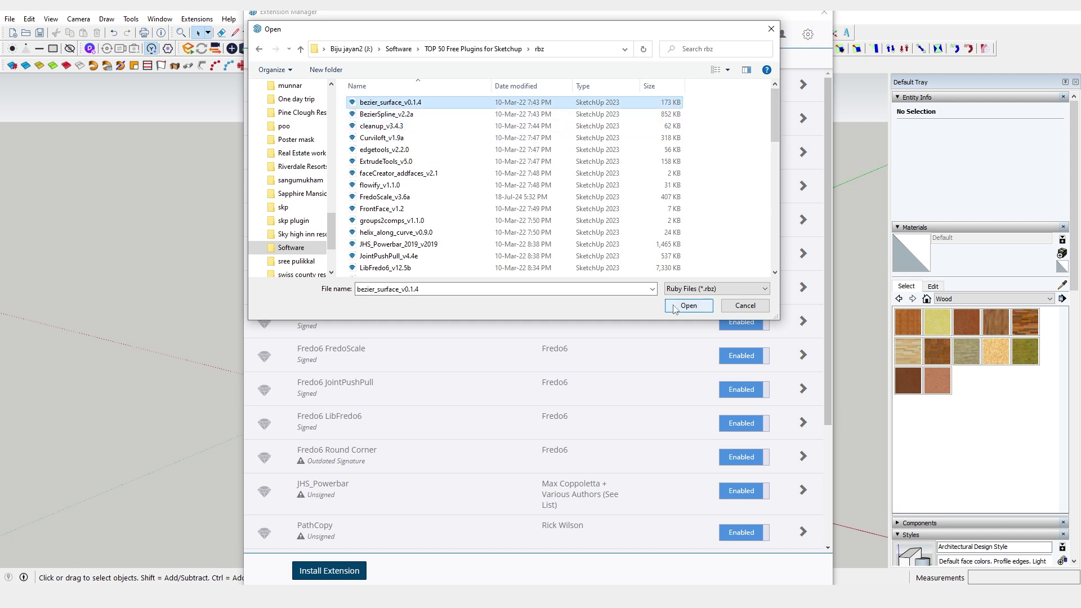
{"action": "left_click", "coordinate": [675, 309]}
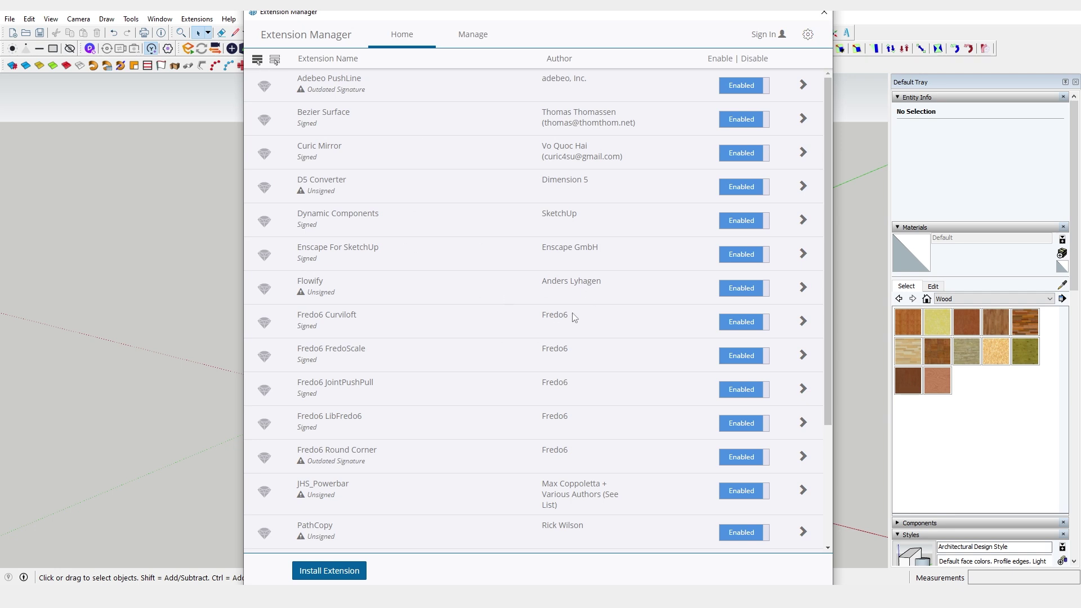
{"action": "left_click", "coordinate": [329, 570]}
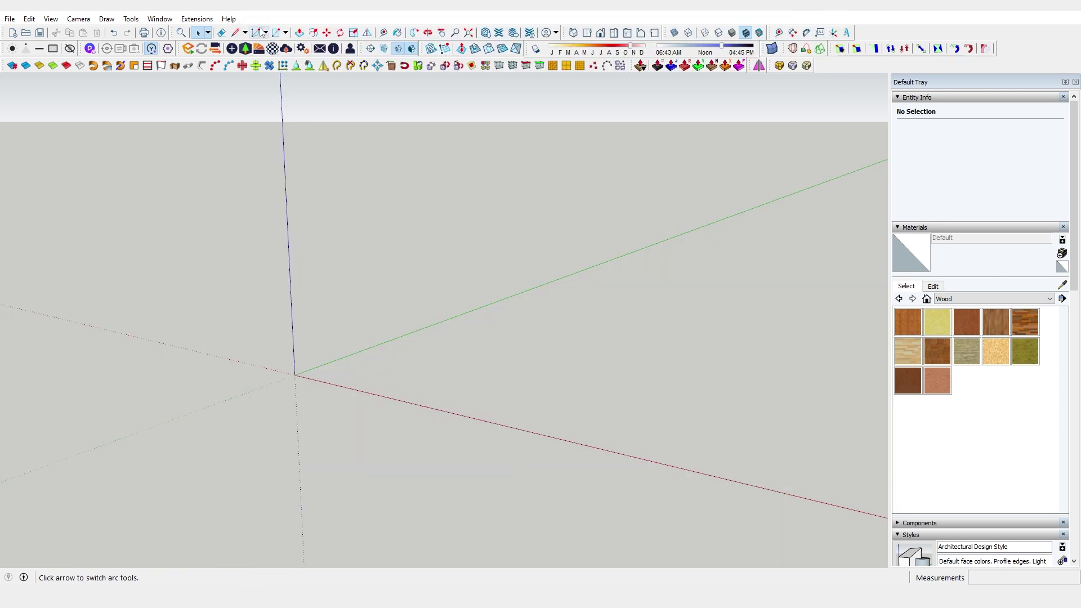
- Draw a 5 m by 5 m rectangle on the ground from the origin and make it a group
{"action": "left_click", "coordinate": [277, 32]}
{"action": "left_click", "coordinate": [295, 374]}
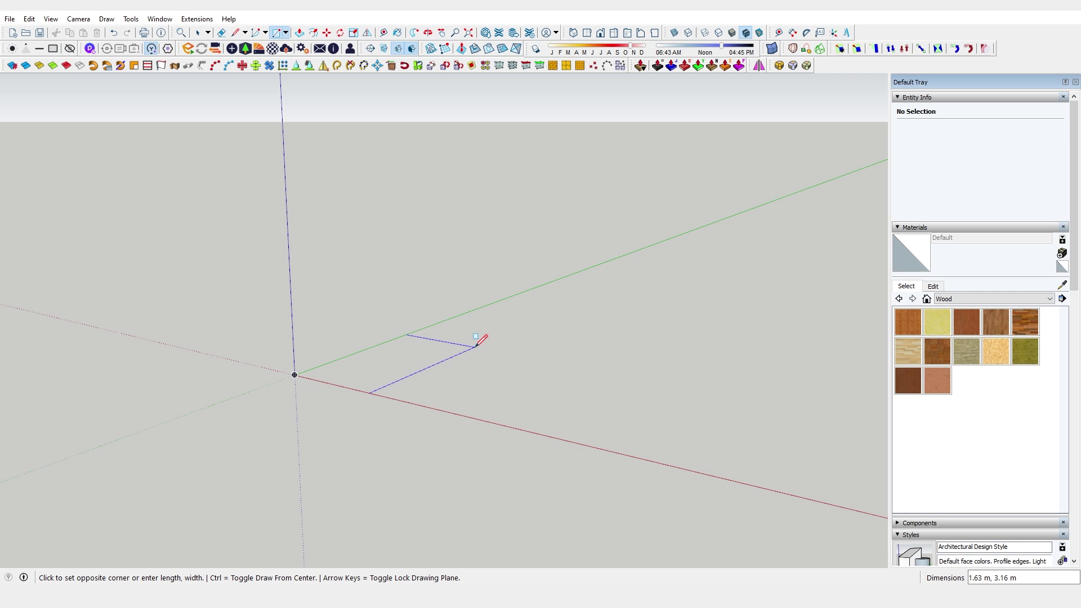
{"action": "type", "text": "5,5"}
{"action": "key", "text": "Return"}
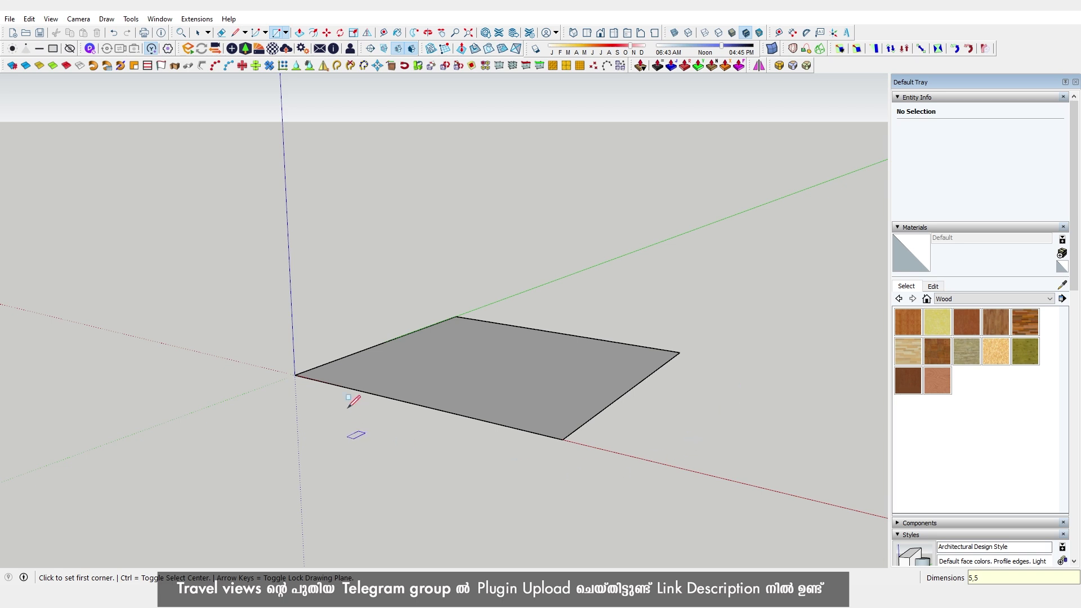
{"action": "key", "text": "space"}
{"action": "left_click_drag", "start_coordinate": [260, 233], "coordinate": [812, 532]}
{"action": "right_click", "coordinate": [512, 378]}
{"action": "left_click", "coordinate": [578, 477]}
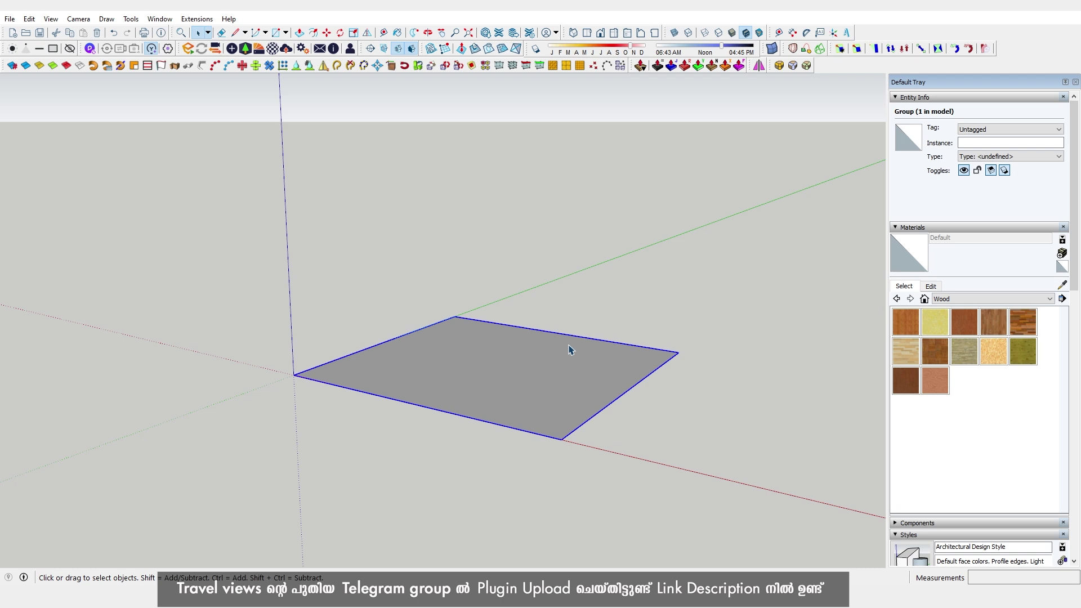
- Create a rectangular Bezier surface patch spanning the opposite corners of the grouped rectangle
{"action": "left_click", "coordinate": [771, 50]}
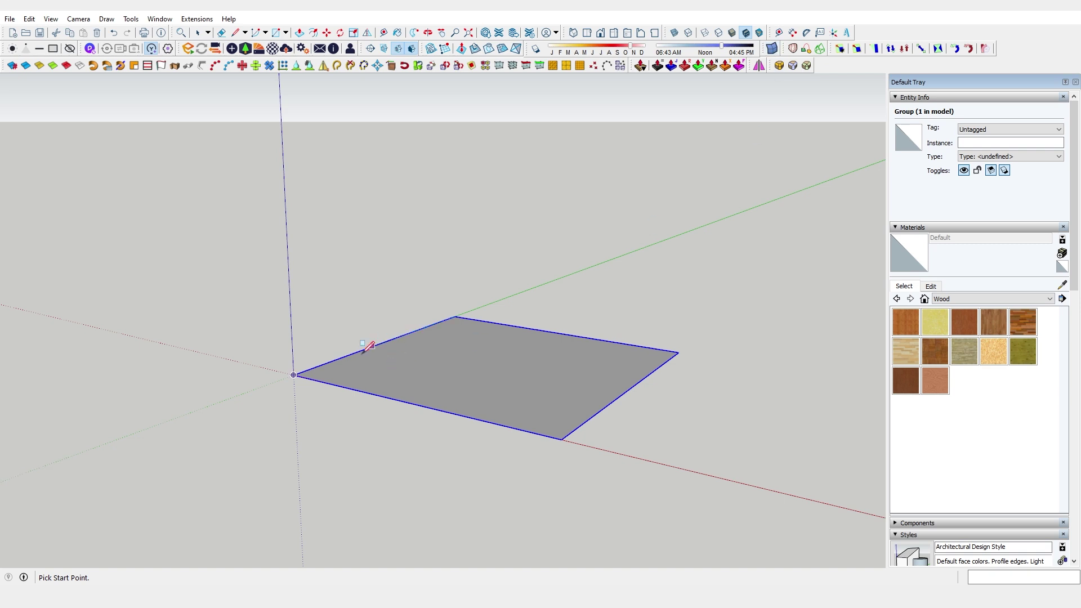
{"action": "left_click", "coordinate": [293, 374]}
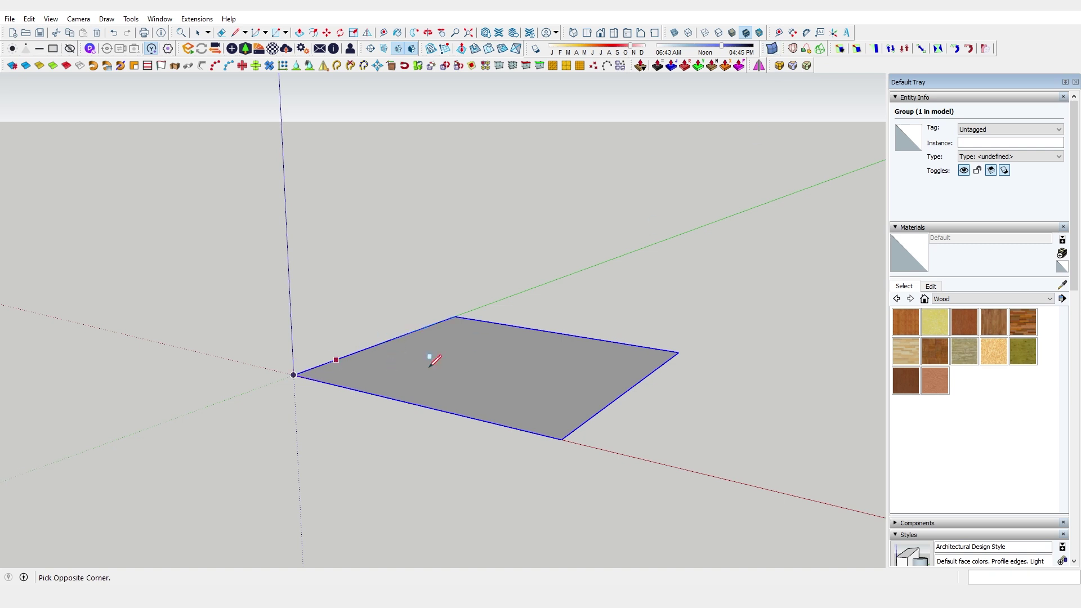
{"action": "left_click", "coordinate": [678, 352]}
- Move the Bezier surface along the red axis until it lies clear of the original rectangle
{"action": "scroll", "coordinate": [542, 376], "scroll_direction": "up", "scroll_amount": 1}
{"action": "scroll", "coordinate": [492, 362], "scroll_direction": "down", "scroll_amount": 3}
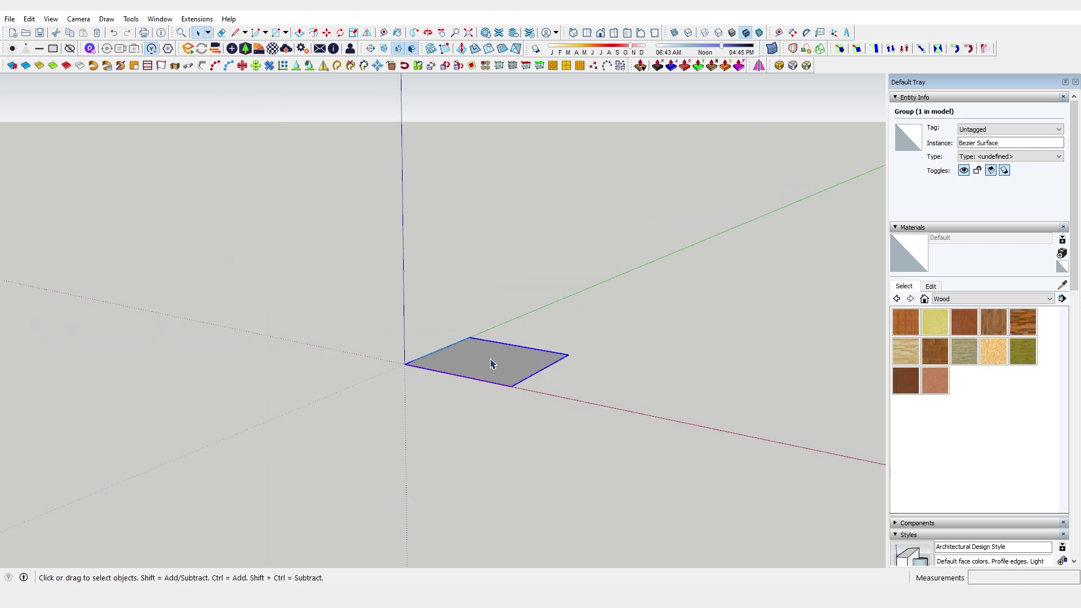
{"action": "key", "text": "m"}
{"action": "left_click", "coordinate": [549, 365]}
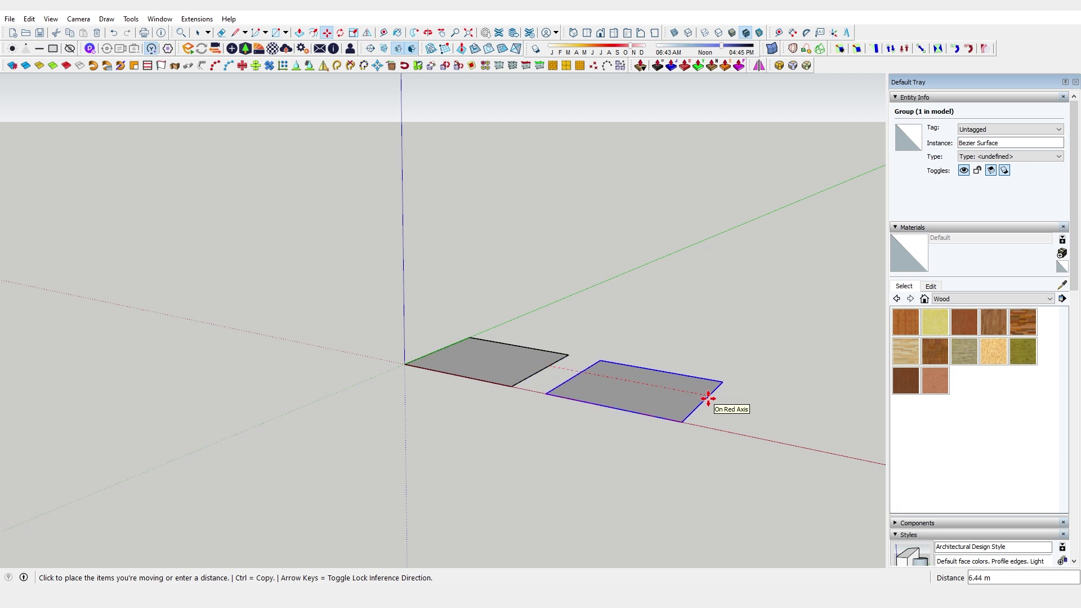
{"action": "left_click", "coordinate": [693, 399]}
{"action": "key", "text": "space"}
- Delete the original rectangle group at the origin
{"action": "left_click", "coordinate": [505, 370]}
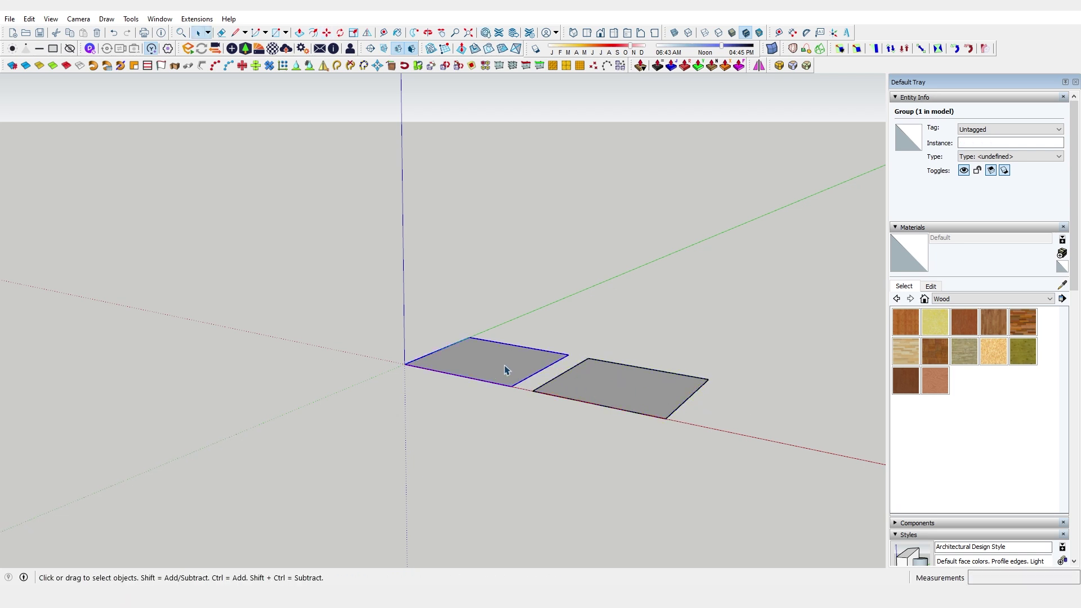
{"action": "double_click", "coordinate": [505, 370]}
{"action": "left_click", "coordinate": [495, 363]}
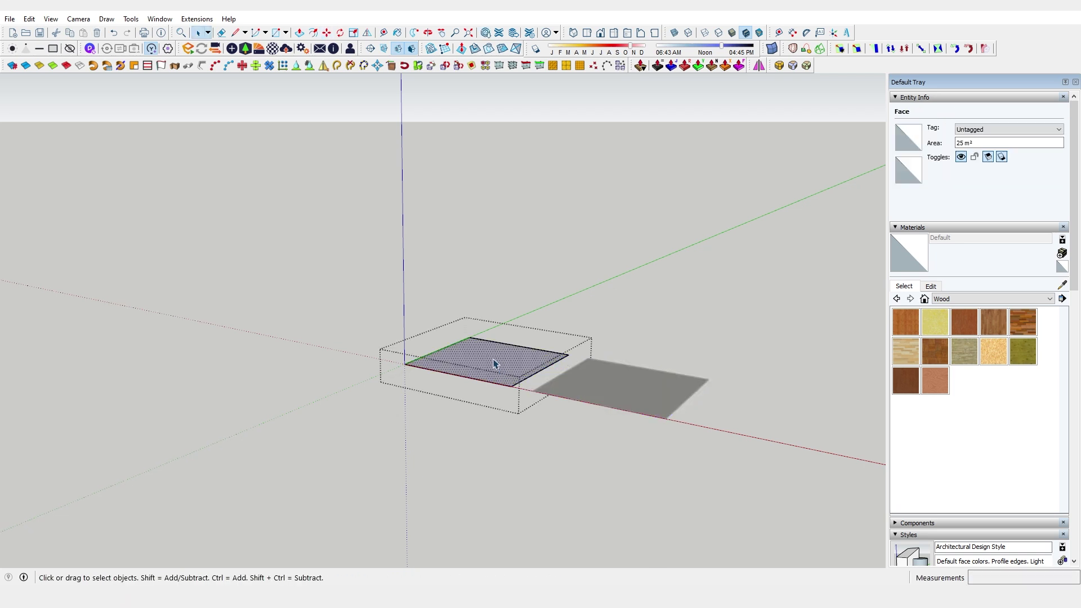
{"action": "left_click", "coordinate": [482, 363]}
{"action": "key", "text": "Delete"}
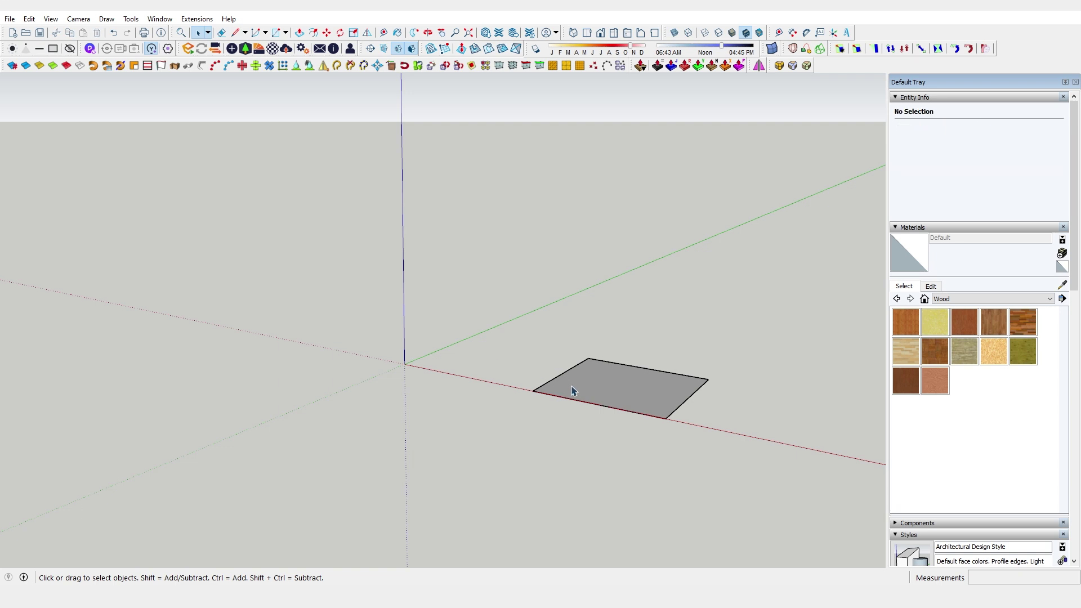
- Move the Bezier surface by its near corner back to the origin
{"action": "left_click", "coordinate": [571, 390]}
{"action": "key", "text": "m"}
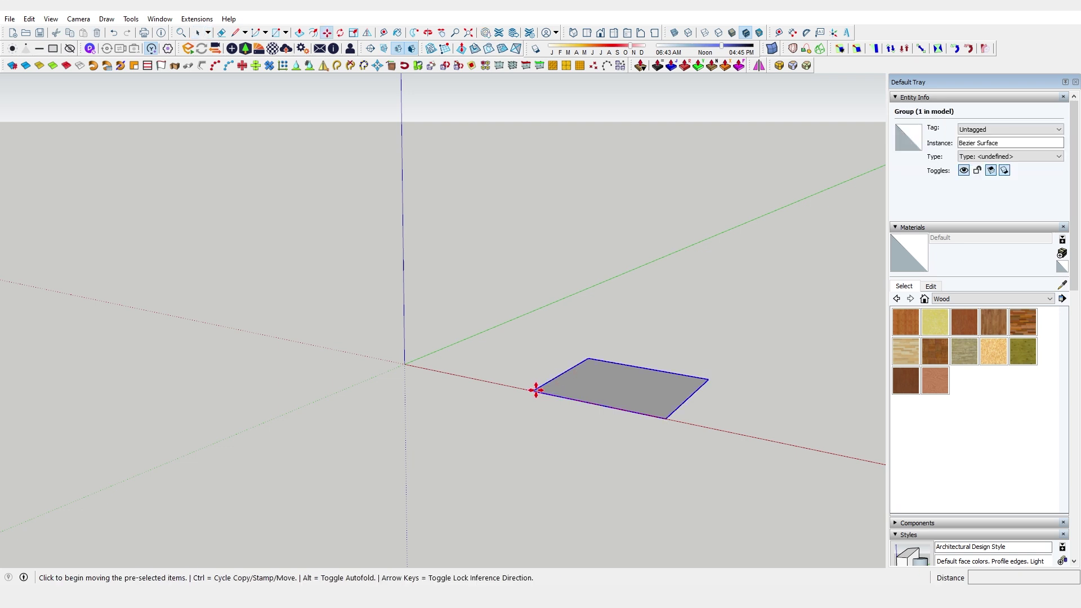
{"action": "left_click", "coordinate": [533, 390]}
{"action": "left_click", "coordinate": [405, 364]}
- Open the Bezier surface at the origin for editing
{"action": "scroll", "coordinate": [473, 347], "scroll_direction": "up", "scroll_amount": 5}
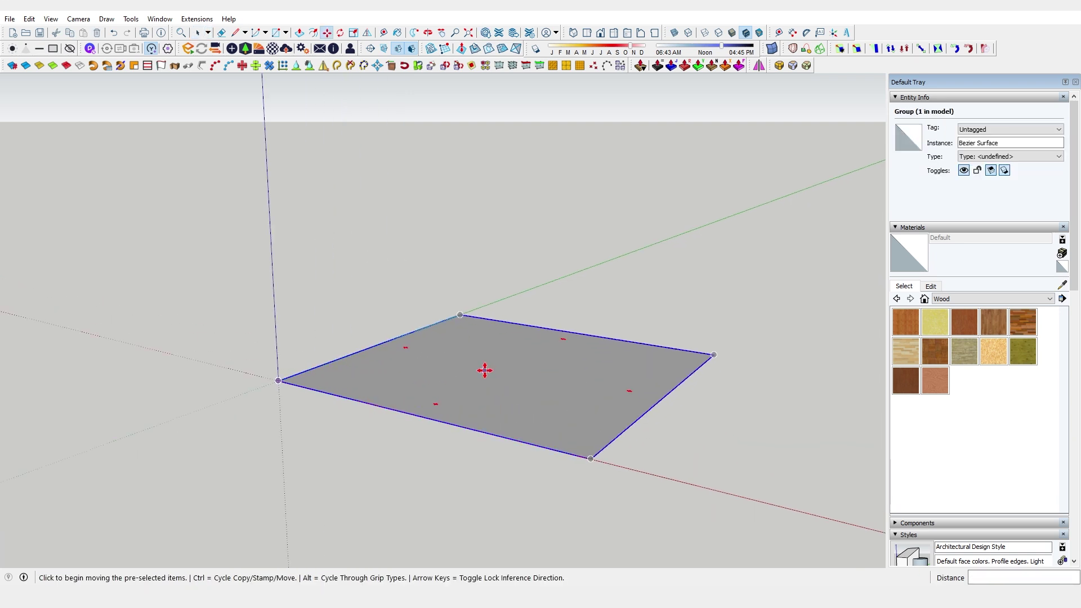
{"action": "key", "text": "space"}
{"action": "middle_click_drag", "start_coordinate": [493, 339], "coordinate": [492, 315]}
{"action": "double_click", "coordinate": [492, 316]}
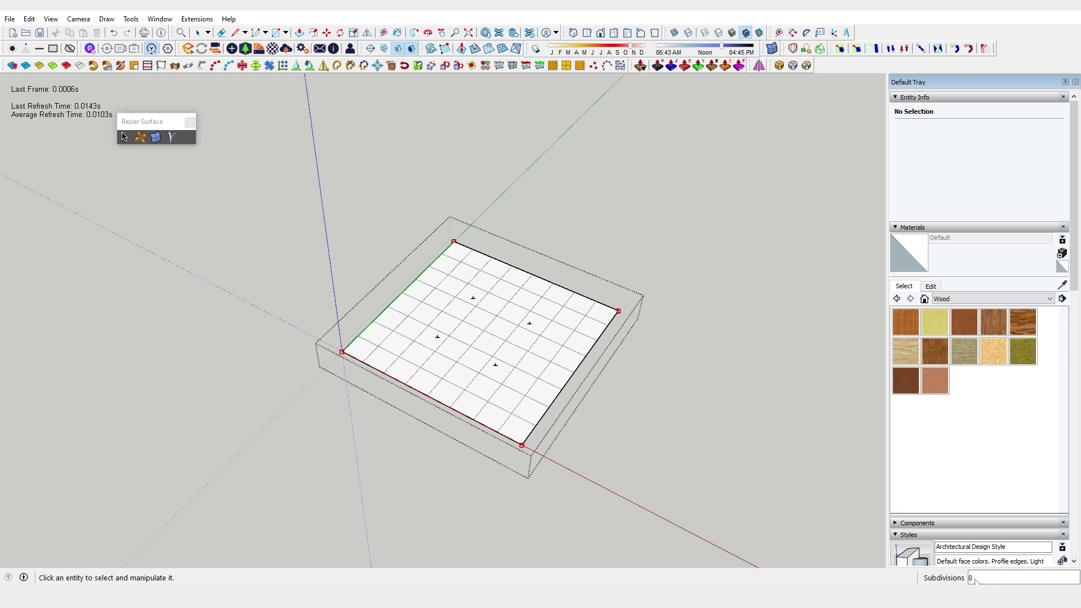
- Try a much denser subdivision grid on the Bezier surface and restore the subdivisions to 8
{"action": "type", "text": "0"}
{"action": "key", "text": "Return"}
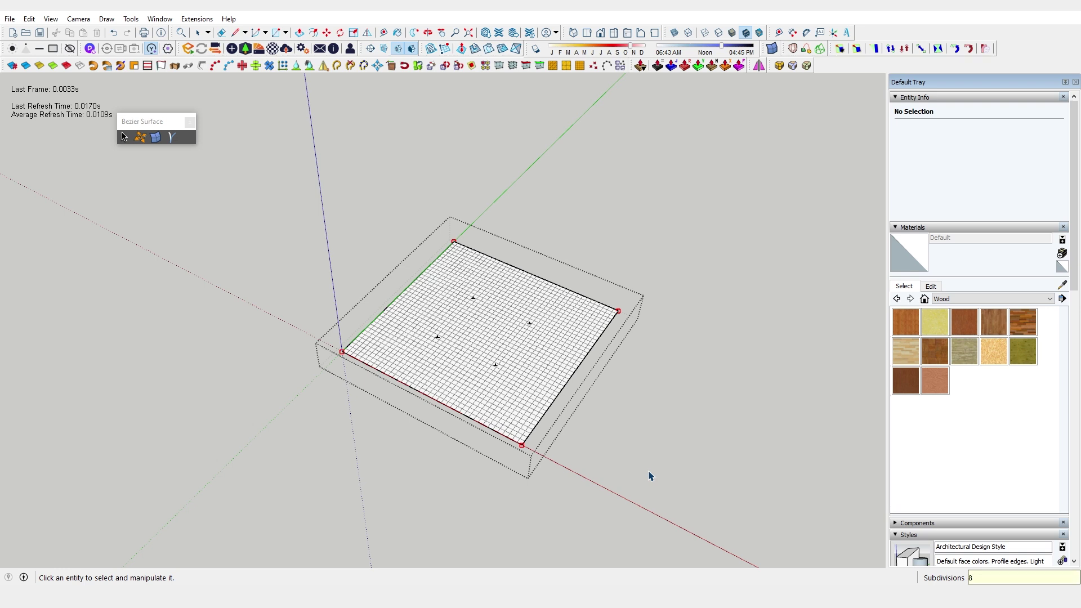
{"action": "key", "text": "Return"}
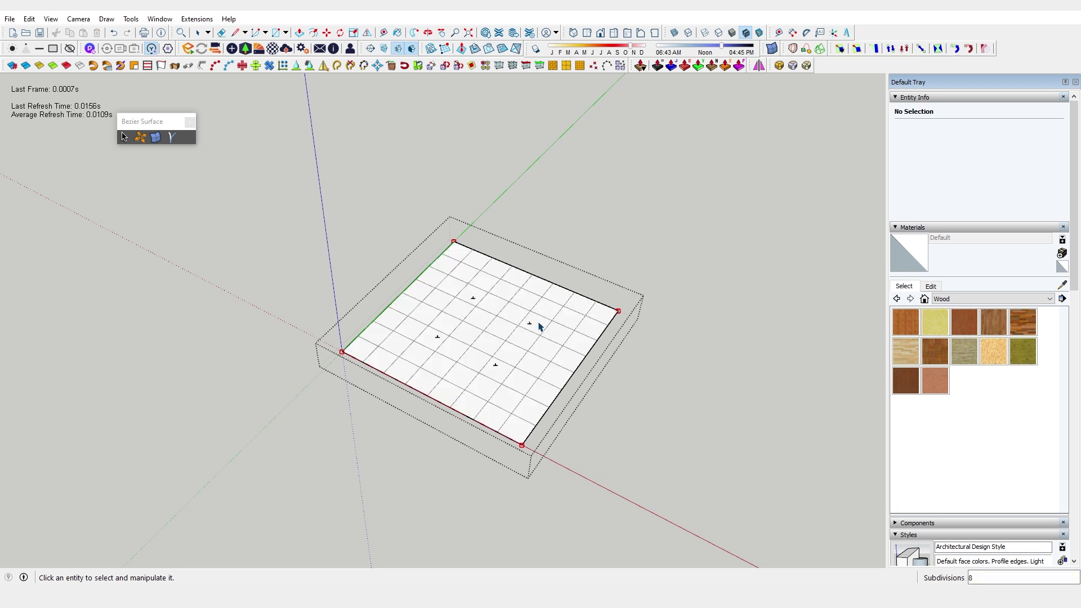
- Select the surface's far corner control point on the green axis and raise it along the blue axis
{"action": "middle_click_drag", "start_coordinate": [540, 323], "coordinate": [499, 366]}
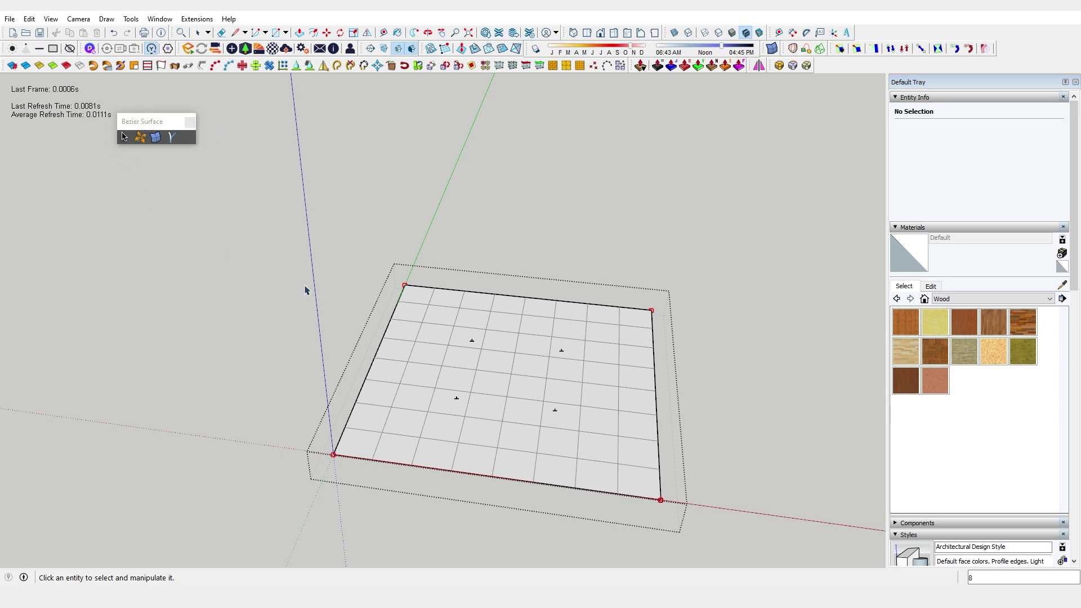
{"action": "left_click_drag", "start_coordinate": [376, 262], "coordinate": [440, 315]}
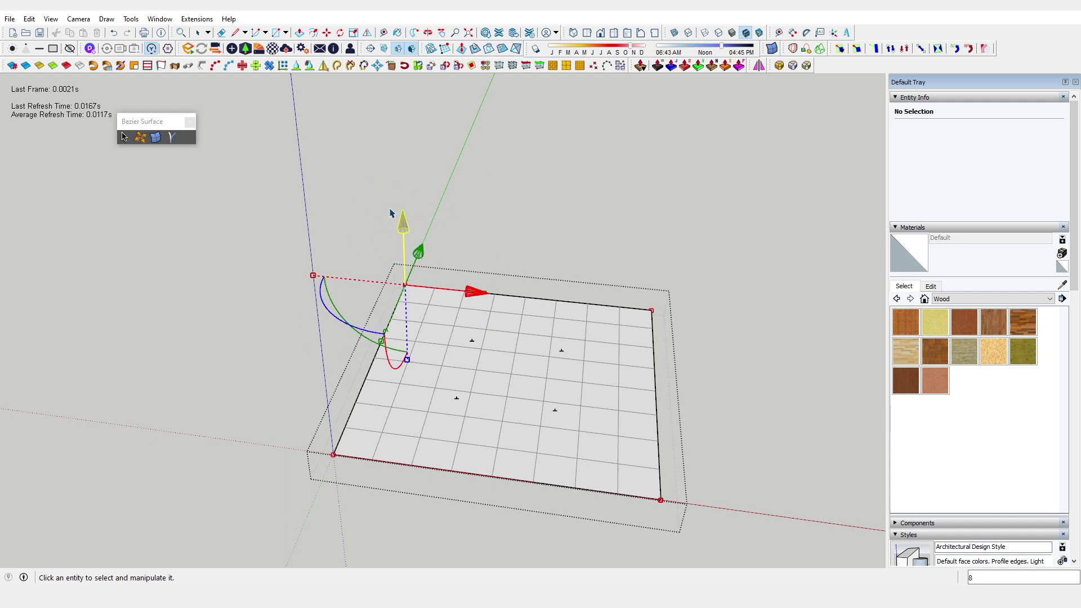
{"action": "left_click_drag", "start_coordinate": [403, 222], "coordinate": [403, 117]}
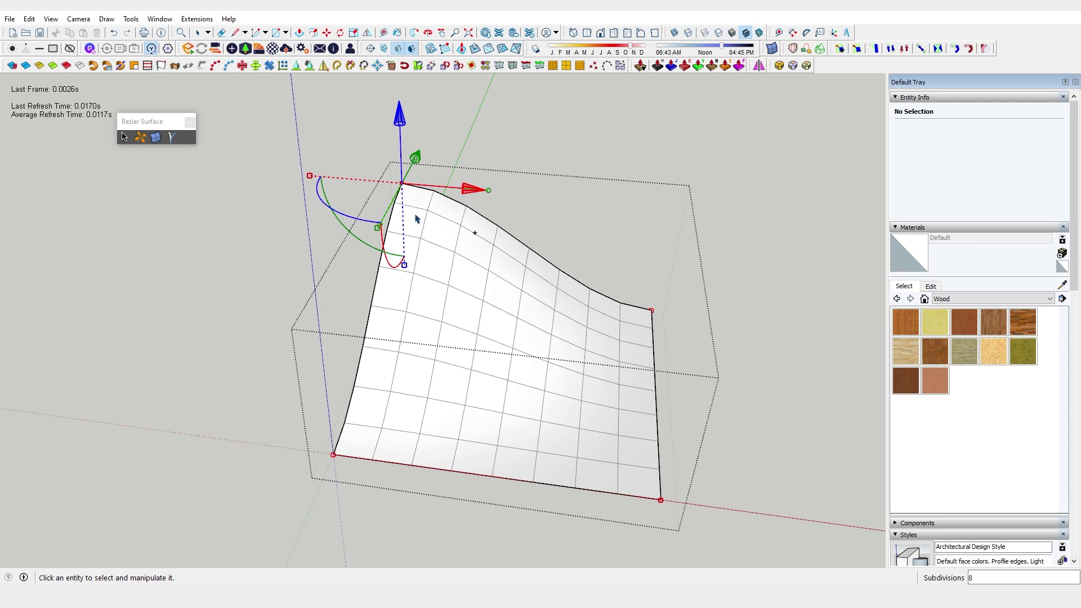
- Set the curved Bezier surface's subdivisions to 40
{"action": "middle_click_drag", "start_coordinate": [249, 274], "coordinate": [463, 229]}
{"action": "scroll", "coordinate": [377, 230], "scroll_direction": "up", "scroll_amount": 2}
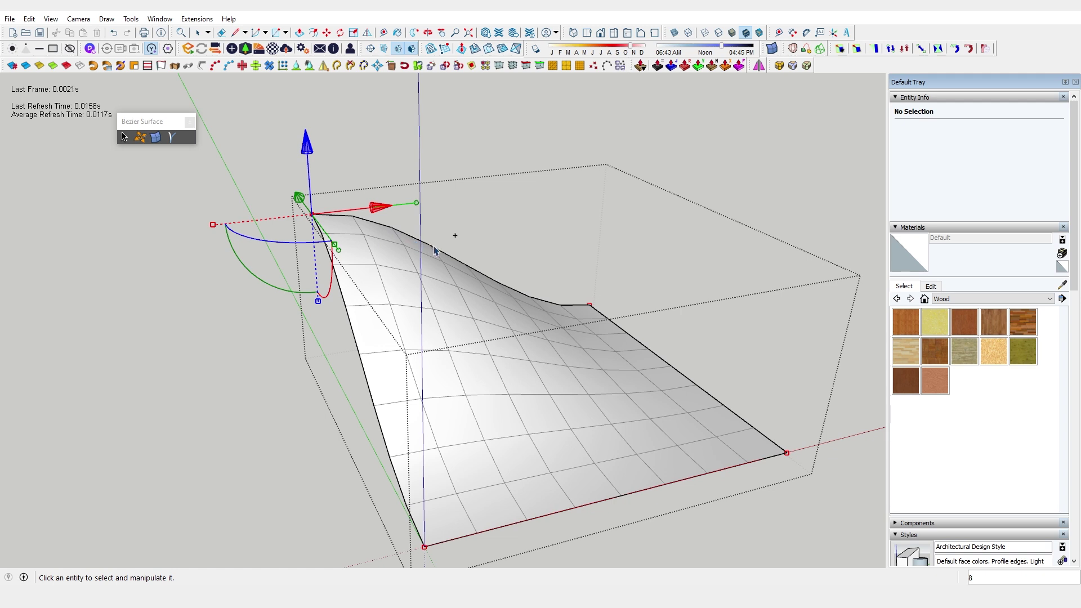
{"action": "scroll", "coordinate": [434, 213], "scroll_direction": "down", "scroll_amount": 2}
{"action": "scroll", "coordinate": [392, 219], "scroll_direction": "up", "scroll_amount": 3}
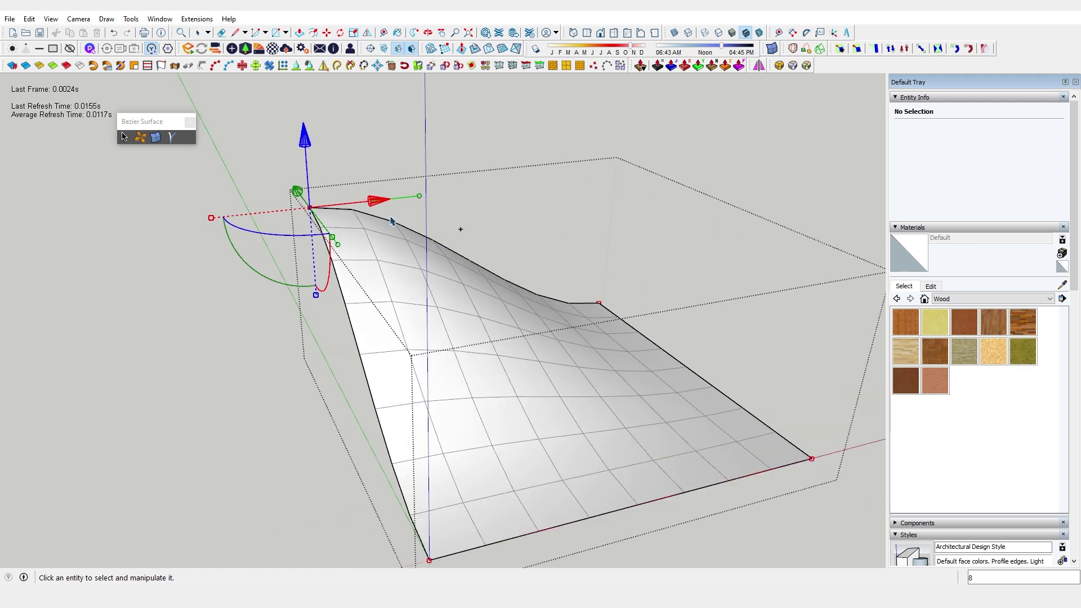
{"action": "middle_click_drag", "start_coordinate": [392, 219], "coordinate": [363, 226]}
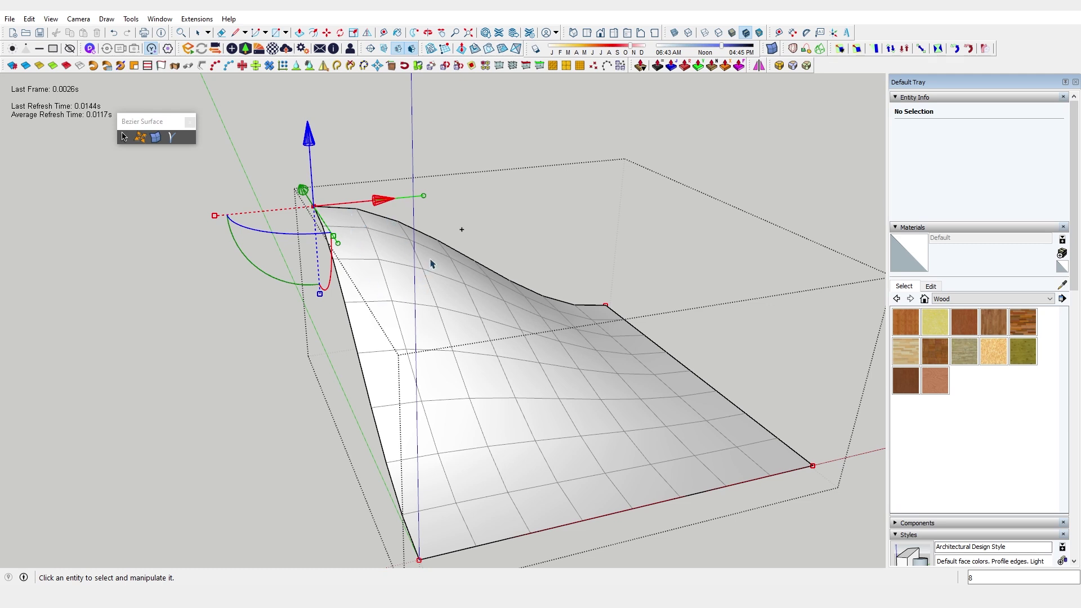
{"action": "scroll", "coordinate": [423, 214], "scroll_direction": "up", "scroll_amount": 1}
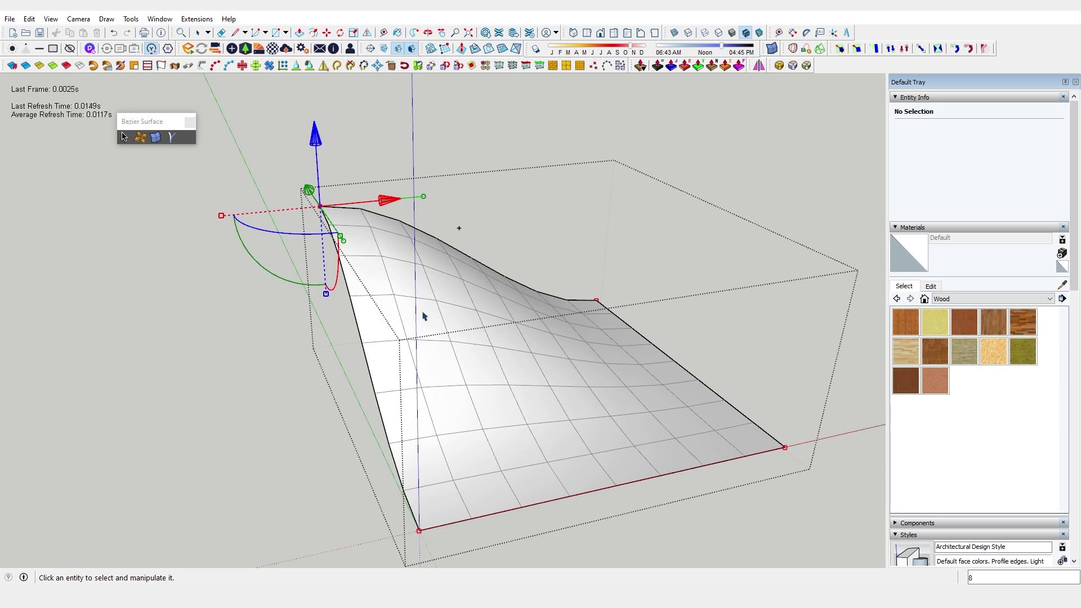
{"action": "scroll", "coordinate": [421, 307], "scroll_direction": "up", "scroll_amount": 1}
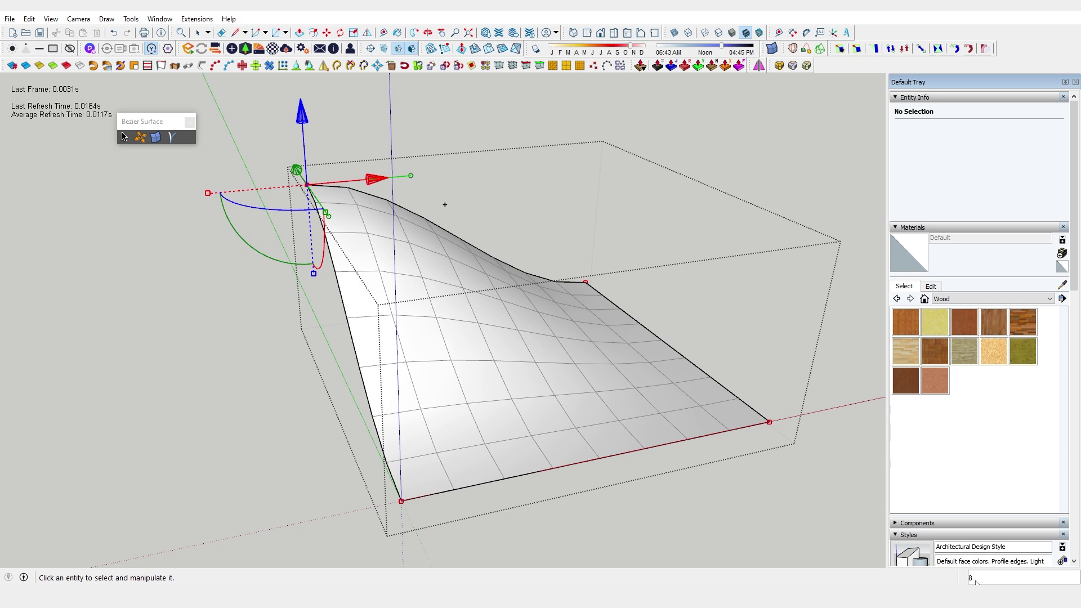
{"action": "type", "text": "40"}
{"action": "key", "text": "Return"}
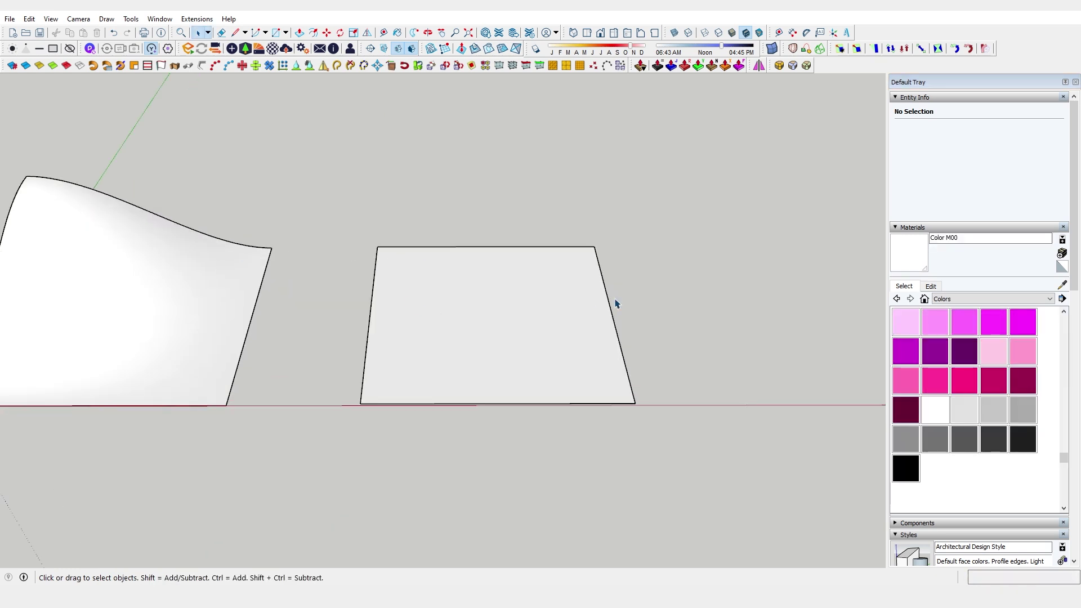
- Open the flat Bezier surface beside the curved one for editing
{"action": "scroll", "coordinate": [615, 303], "scroll_direction": "down", "scroll_amount": 1}
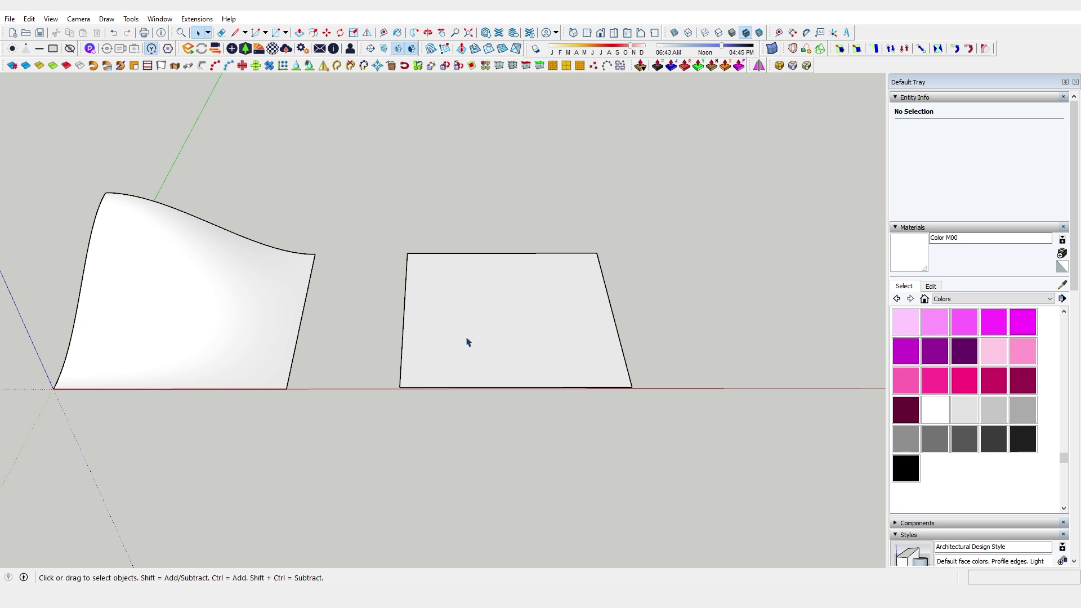
{"action": "scroll", "coordinate": [524, 319], "scroll_direction": "up", "scroll_amount": 1}
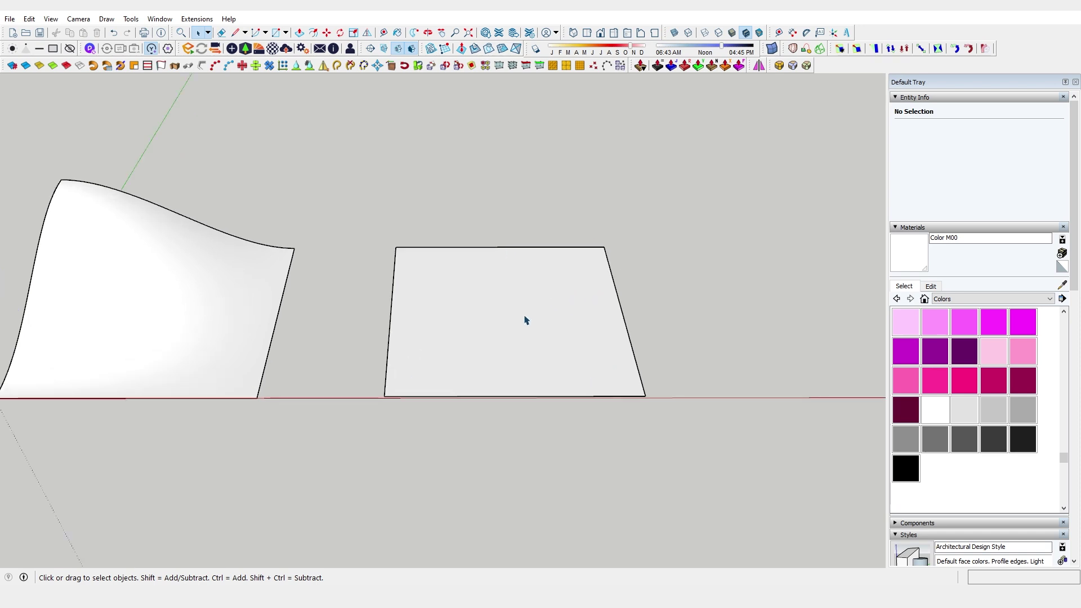
{"action": "double_click", "coordinate": [524, 320]}
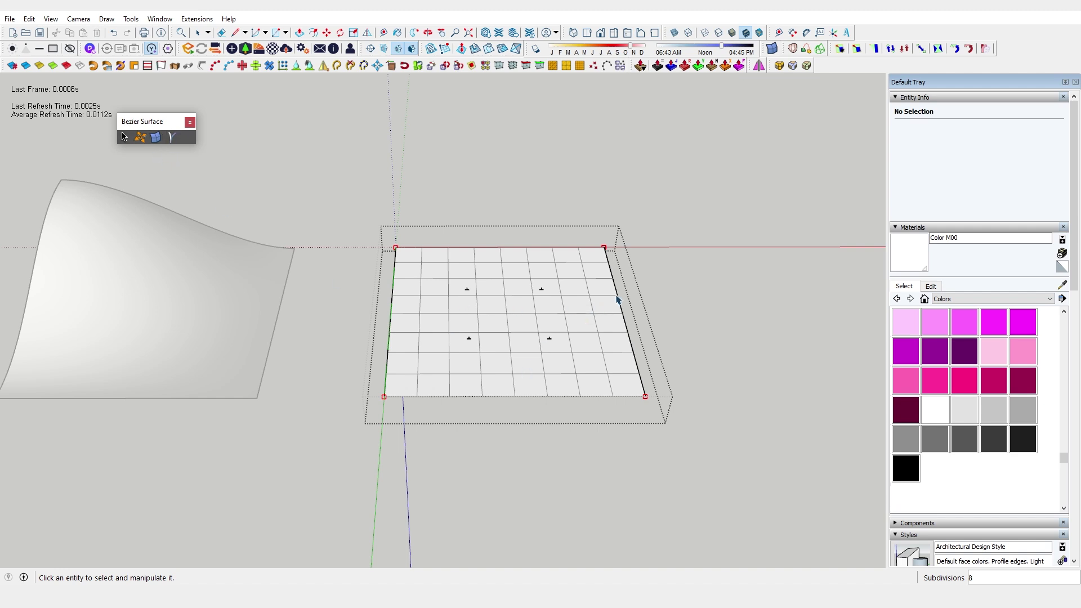
- Try moving one side edge of the flat surface outward along the red axis and undo the move
{"action": "left_click_drag", "start_coordinate": [596, 232], "coordinate": [688, 451]}
{"action": "left_click_drag", "start_coordinate": [690, 314], "coordinate": [779, 316]}
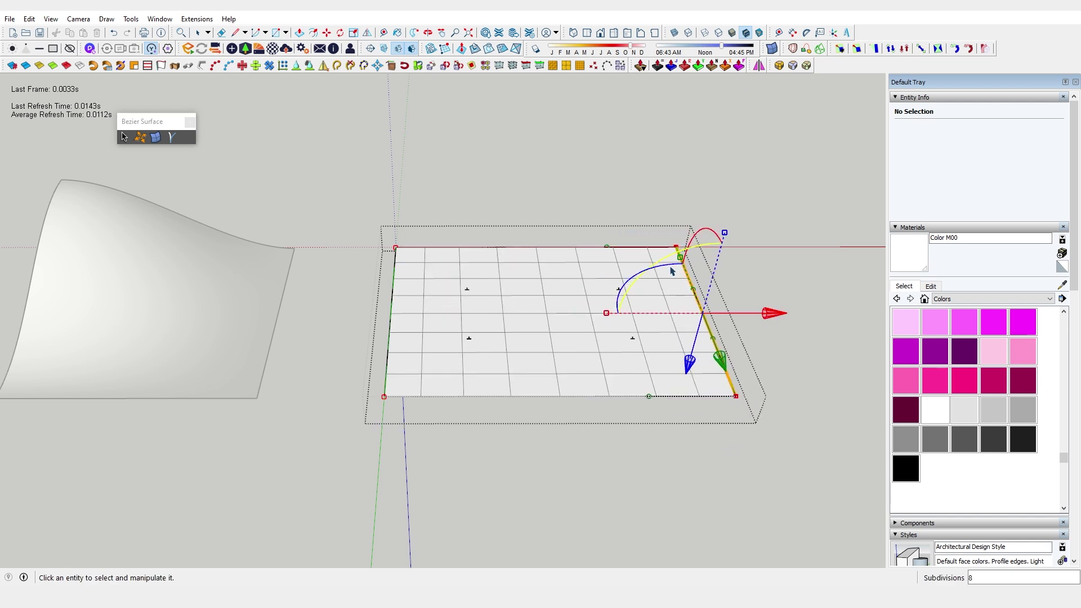
{"action": "left_click", "coordinate": [115, 35]}
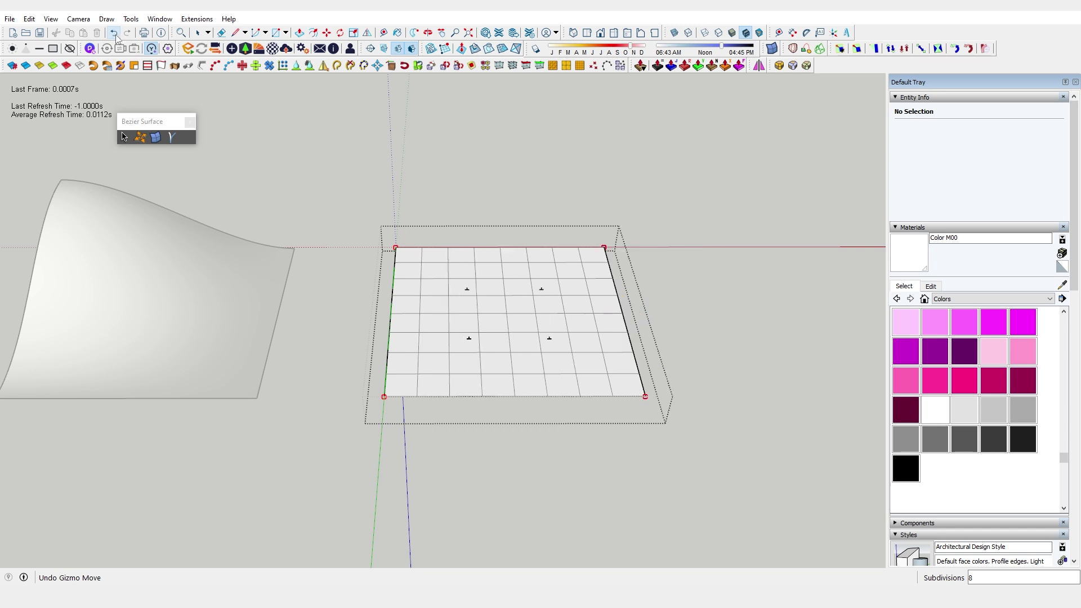
- Add a quad patch to the flat surface's outer side edge along the red axis
{"action": "left_click", "coordinate": [622, 310]}
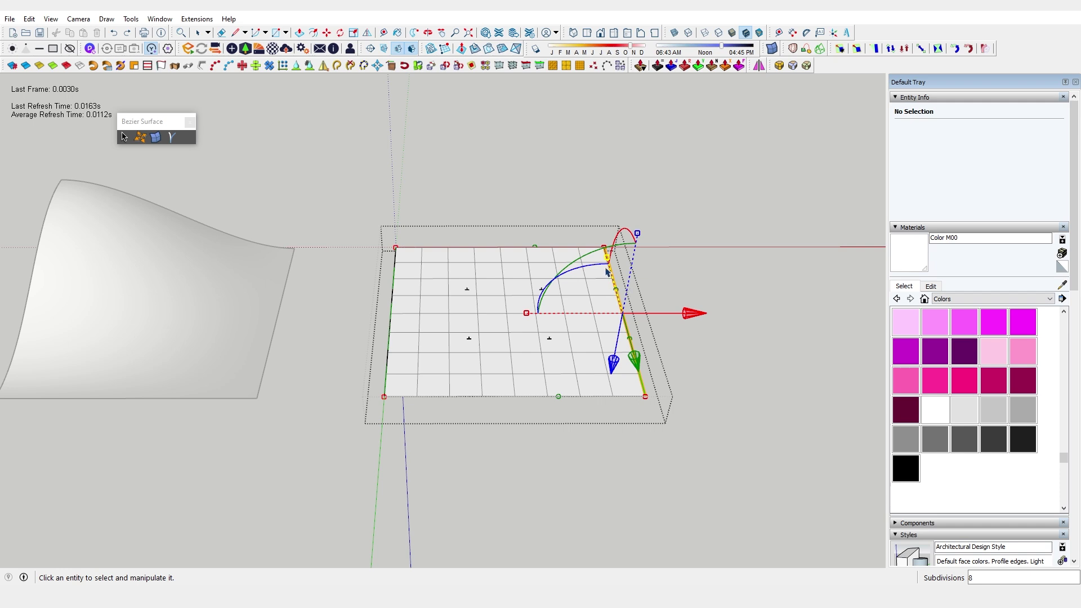
{"action": "left_click", "coordinate": [156, 142]}
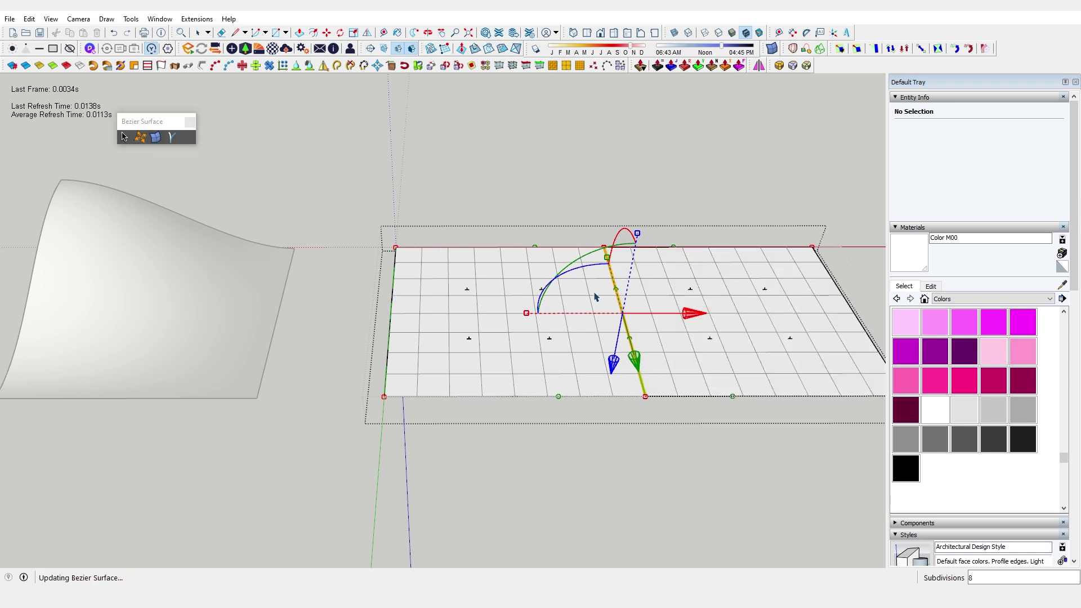
{"action": "scroll", "coordinate": [243, 229], "scroll_direction": "down", "scroll_amount": 1}
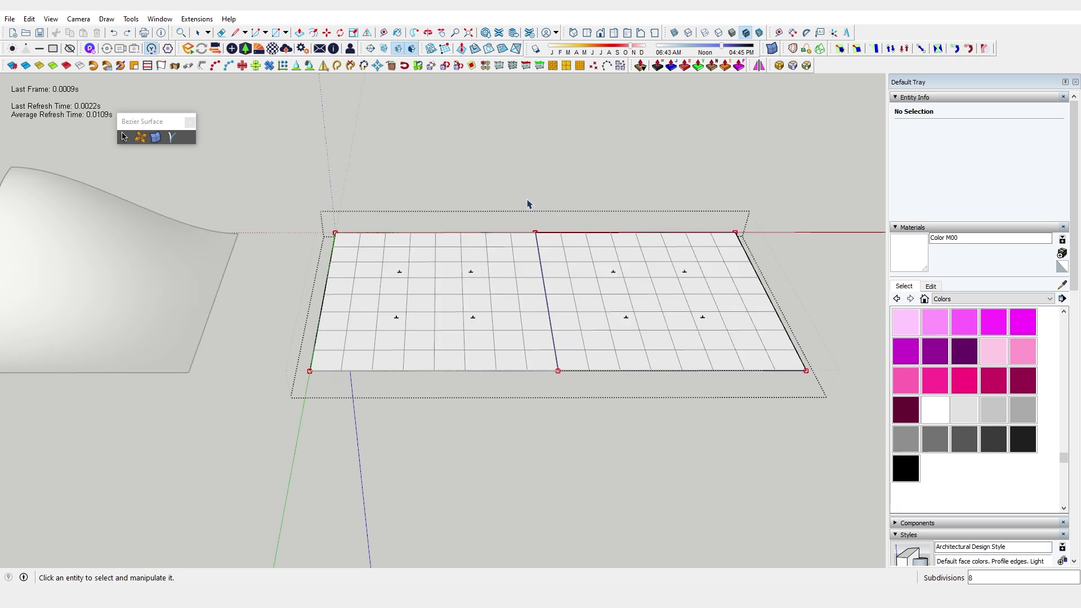
- Try raising the shared middle edge of the two patches along the blue axis and undo the move
{"action": "left_click_drag", "start_coordinate": [524, 201], "coordinate": [592, 420]}
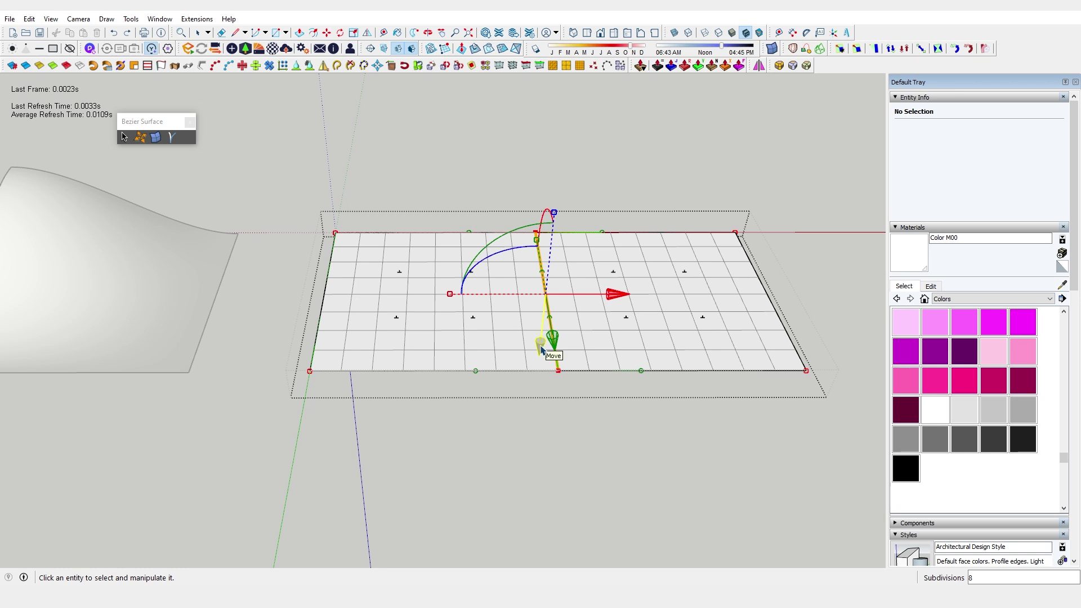
{"action": "left_click_drag", "start_coordinate": [551, 345], "coordinate": [544, 306]}
{"action": "middle_click_drag", "start_coordinate": [464, 316], "coordinate": [700, 232]}
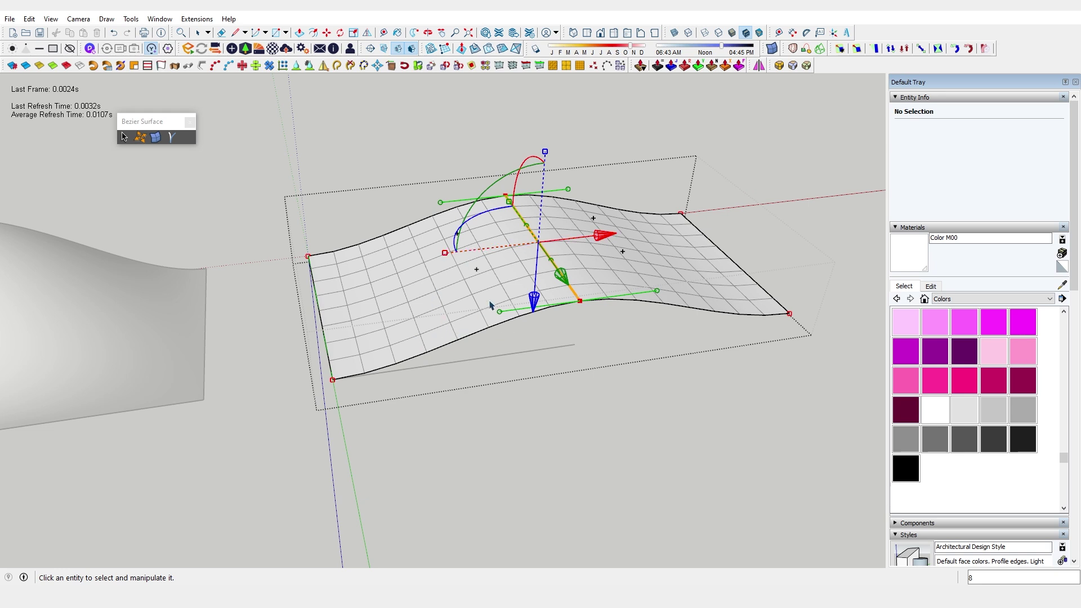
{"action": "left_click", "coordinate": [114, 32]}
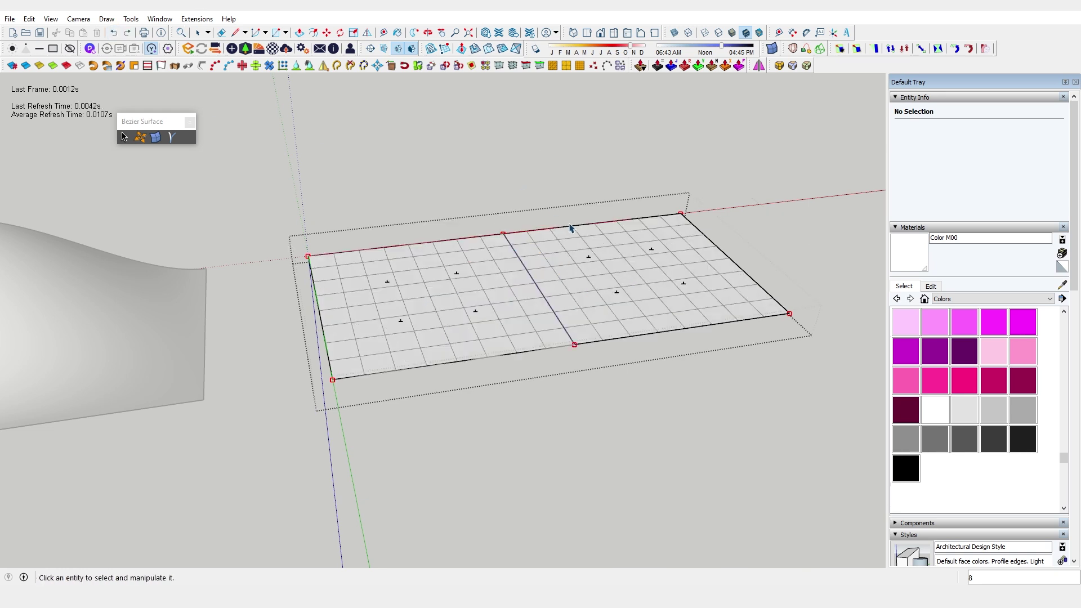
- Try raising the control point at the far end of the shared edge along the blue axis and view the bulge from several sides
{"action": "middle_click_drag", "start_coordinate": [570, 227], "coordinate": [434, 199]}
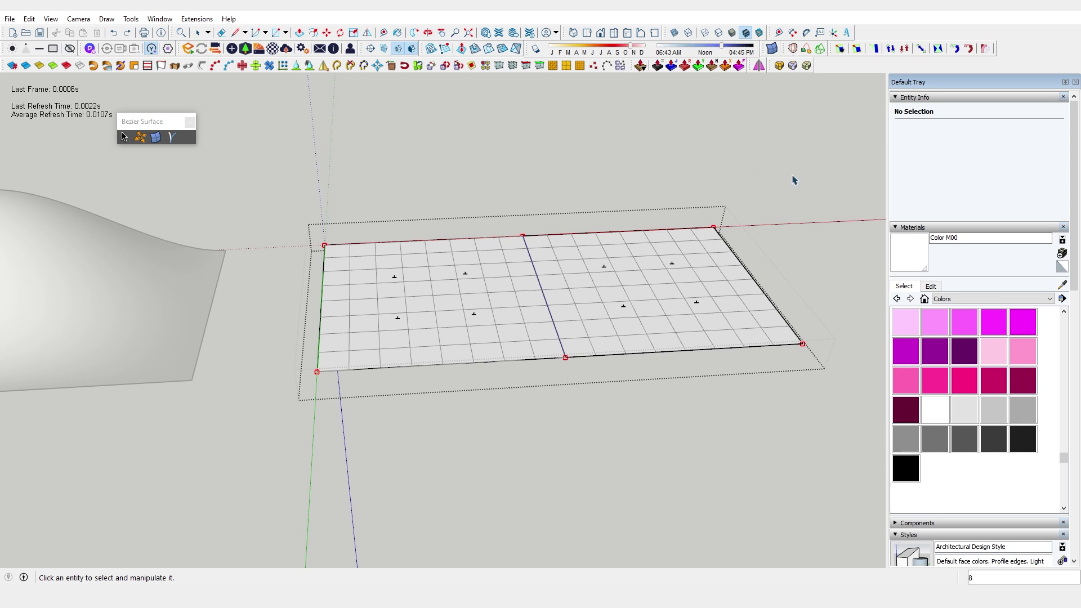
{"action": "left_click_drag", "start_coordinate": [493, 174], "coordinate": [600, 287]}
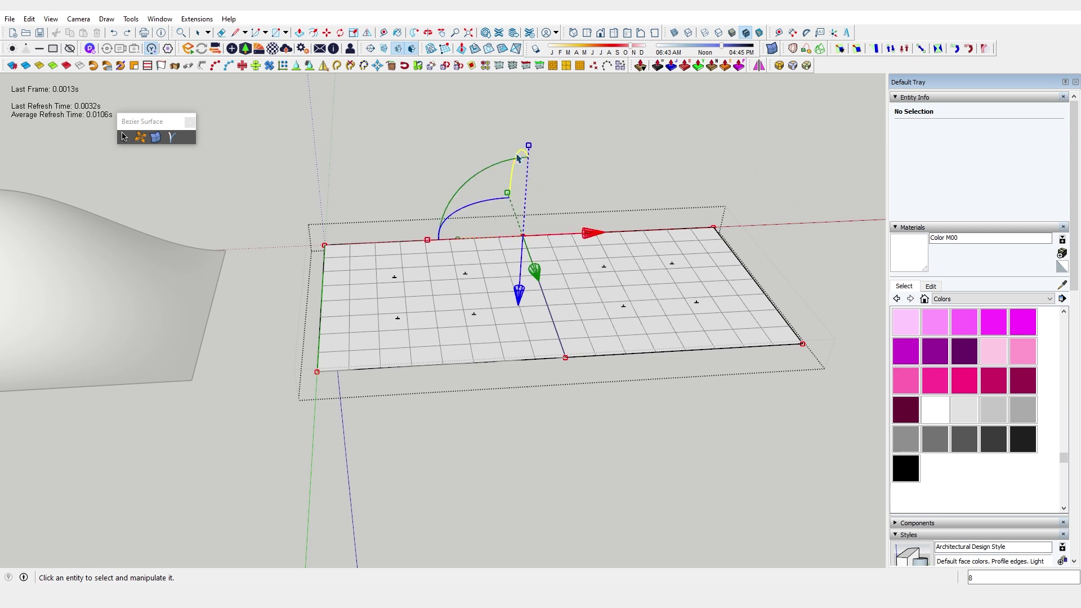
{"action": "left_click_drag", "start_coordinate": [520, 308], "coordinate": [523, 233]}
{"action": "middle_click_drag", "start_coordinate": [495, 285], "coordinate": [528, 241]}
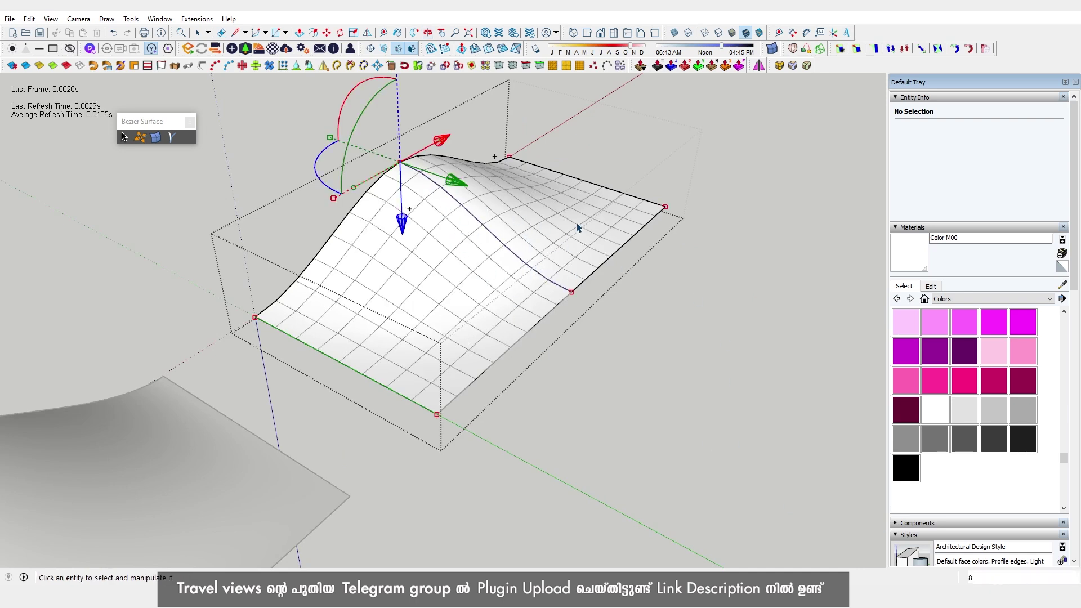
{"action": "middle_click_drag", "start_coordinate": [499, 260], "coordinate": [180, 316]}
{"action": "scroll", "coordinate": [575, 226], "scroll_direction": "up", "scroll_amount": 3}
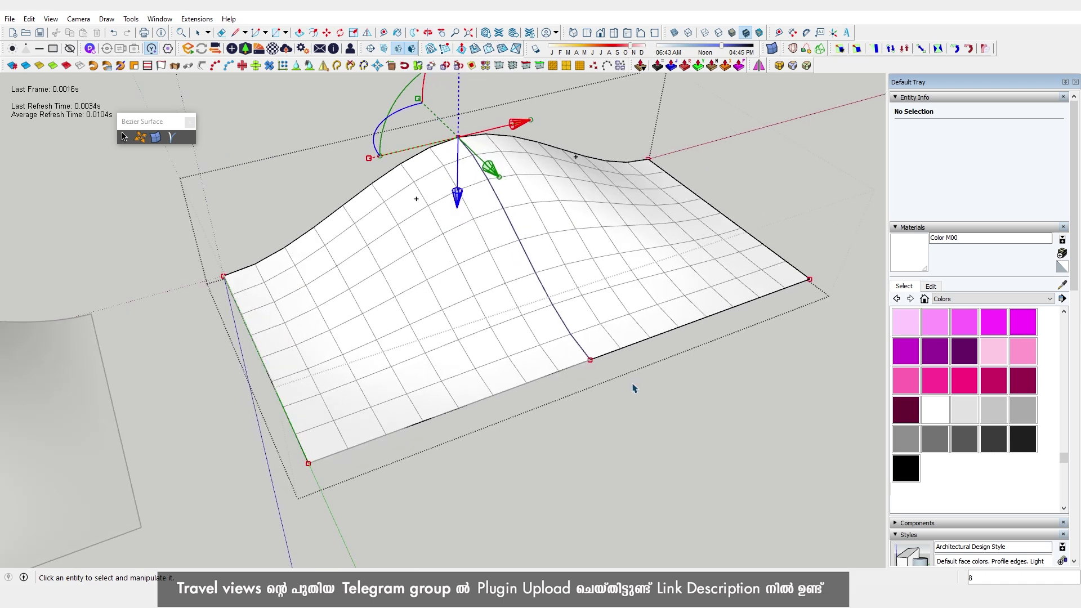
{"action": "scroll", "coordinate": [635, 387], "scroll_direction": "down", "scroll_amount": 2}
{"action": "middle_click_drag", "start_coordinate": [612, 253], "coordinate": [479, 231]}
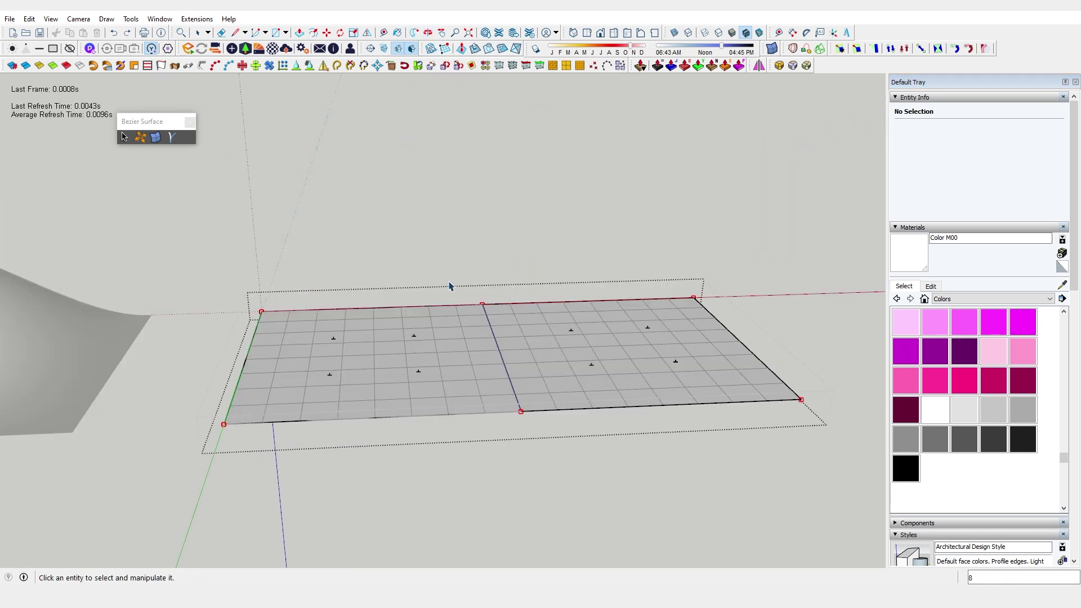
- Select the shared middle edge and rotate it about the green axis to bend the two patches into an S-shaped wave
{"action": "left_click_drag", "start_coordinate": [448, 274], "coordinate": [572, 471]}
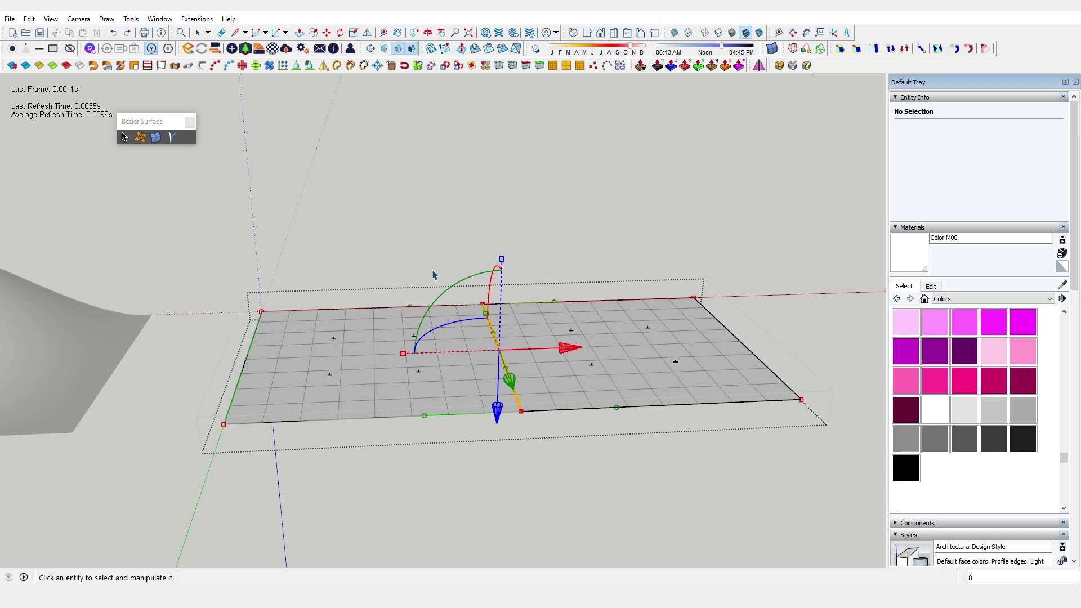
{"action": "left_click_drag", "start_coordinate": [447, 293], "coordinate": [501, 251]}
{"action": "middle_click_drag", "start_coordinate": [495, 259], "coordinate": [506, 355]}
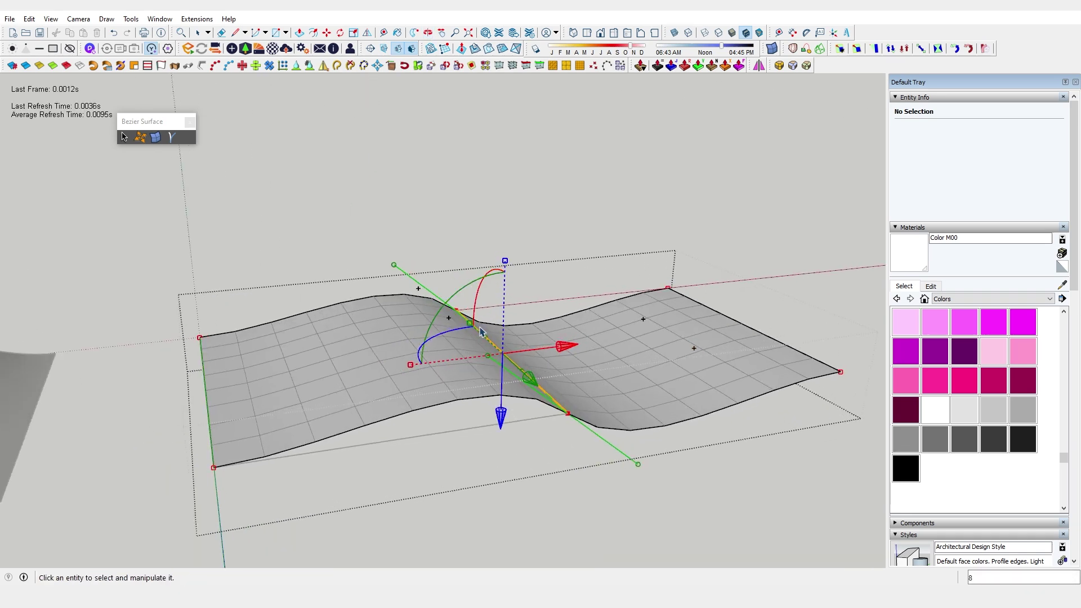
{"action": "middle_click_drag", "start_coordinate": [656, 335], "coordinate": [512, 355]}
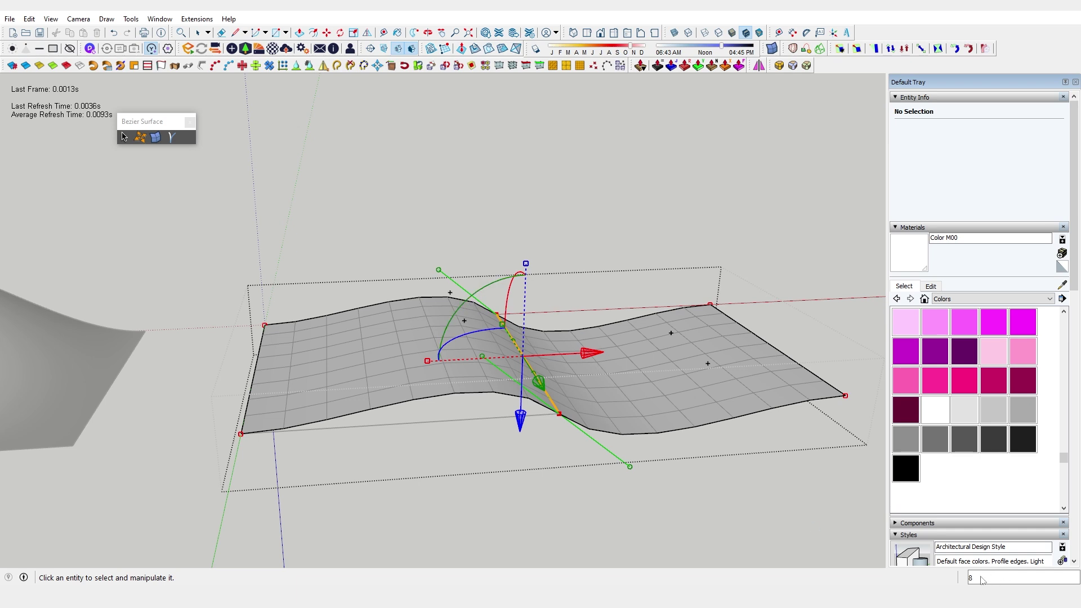
- Set the wavy two-patch surface's subdivisions to 40
{"action": "type", "text": "40"}
{"action": "key", "text": "Return"}
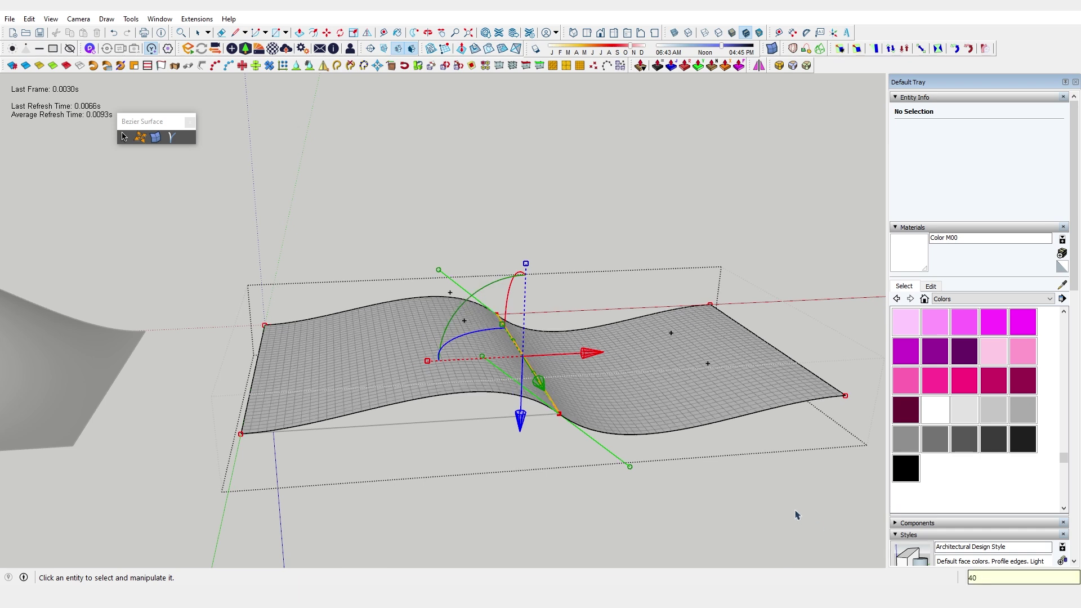
{"action": "middle_click_drag", "start_coordinate": [570, 338], "coordinate": [475, 357]}
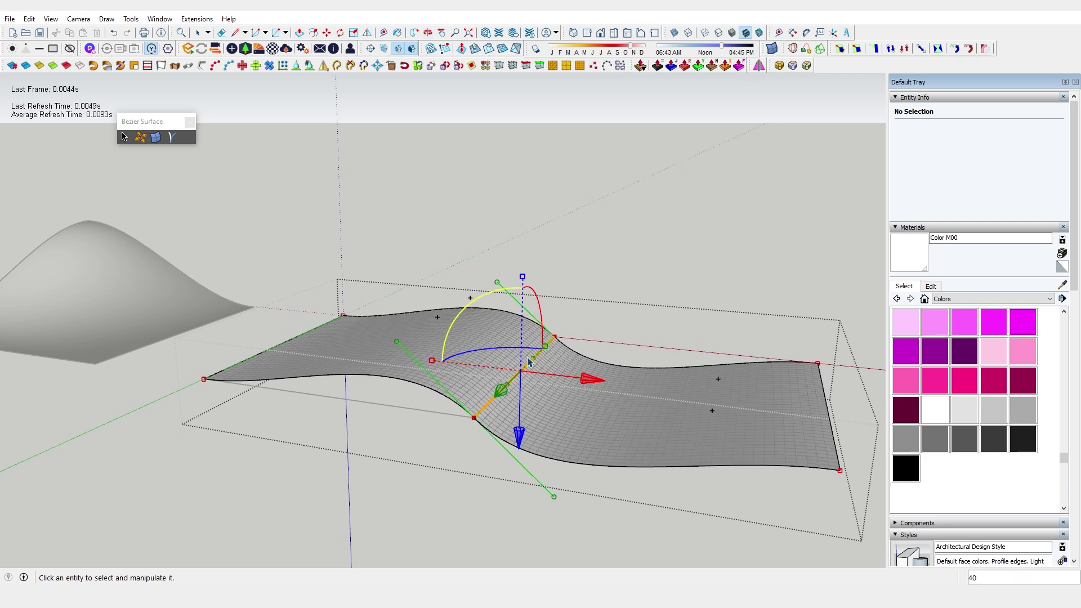
{"action": "middle_click_drag", "start_coordinate": [623, 445], "coordinate": [524, 465]}
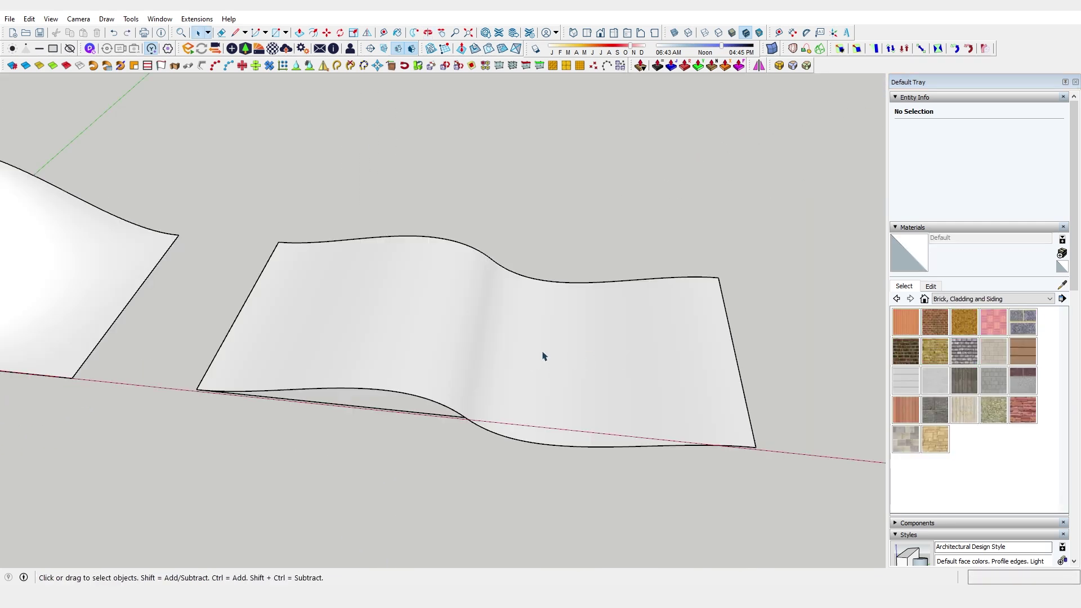
- Paint the wavy Bezier surface with the Brick Antique 01 material
{"action": "left_click", "coordinate": [543, 356]}
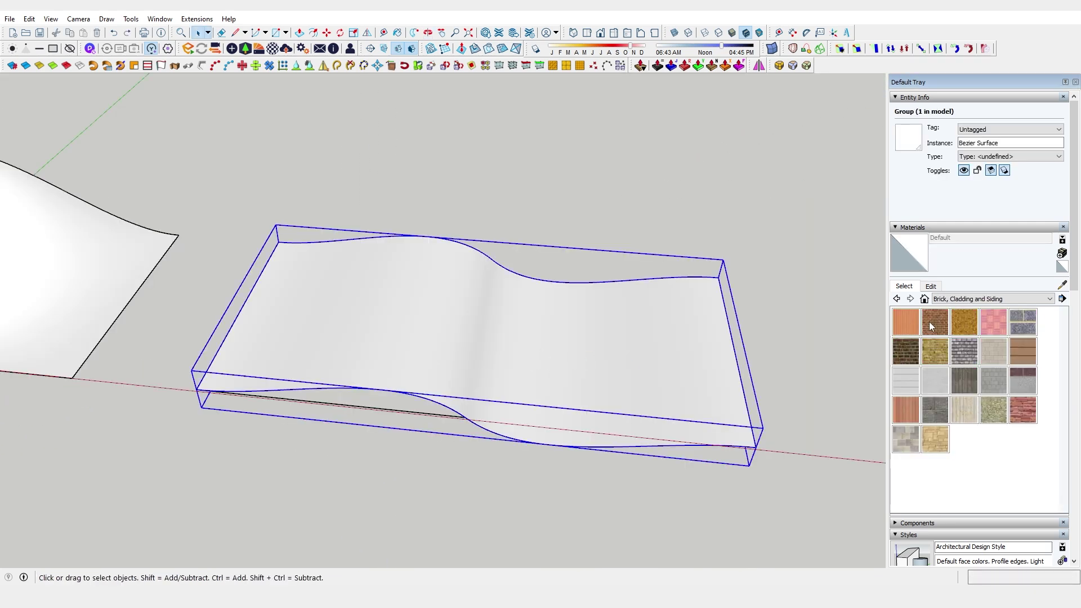
{"action": "left_click", "coordinate": [929, 324]}
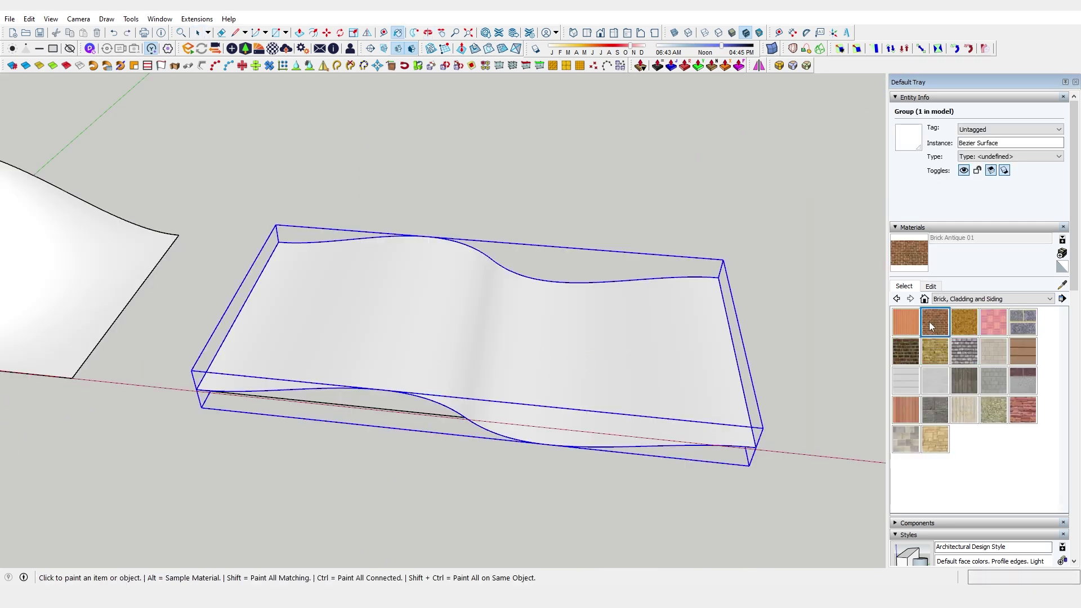
{"action": "left_click", "coordinate": [543, 332]}
{"action": "scroll", "coordinate": [578, 369], "scroll_direction": "up", "scroll_amount": 3}
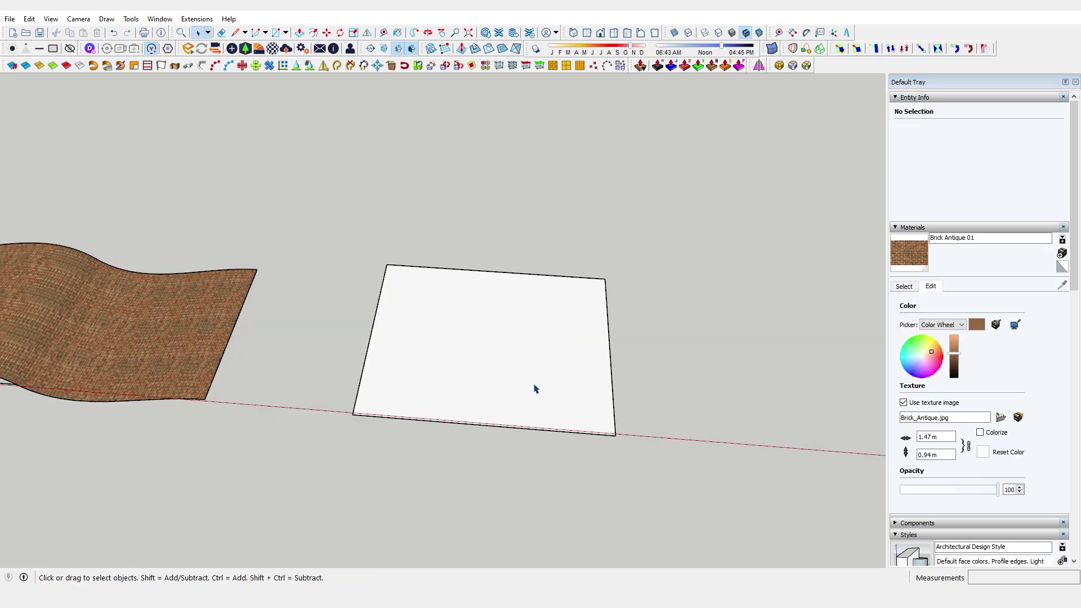
{"action": "left_click", "coordinate": [529, 352]}
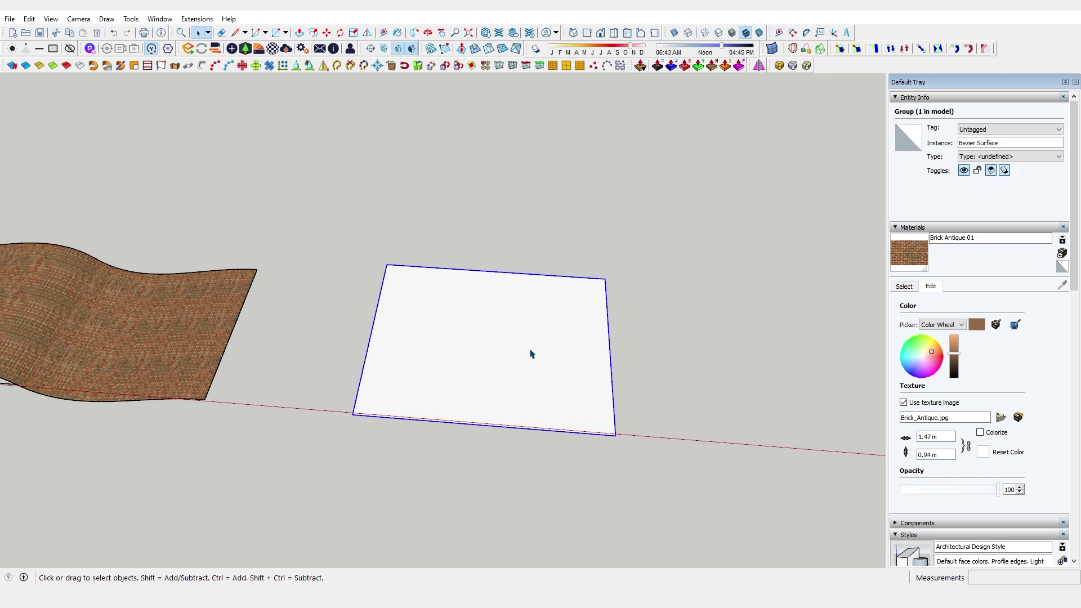
{"action": "double_click", "coordinate": [530, 352]}
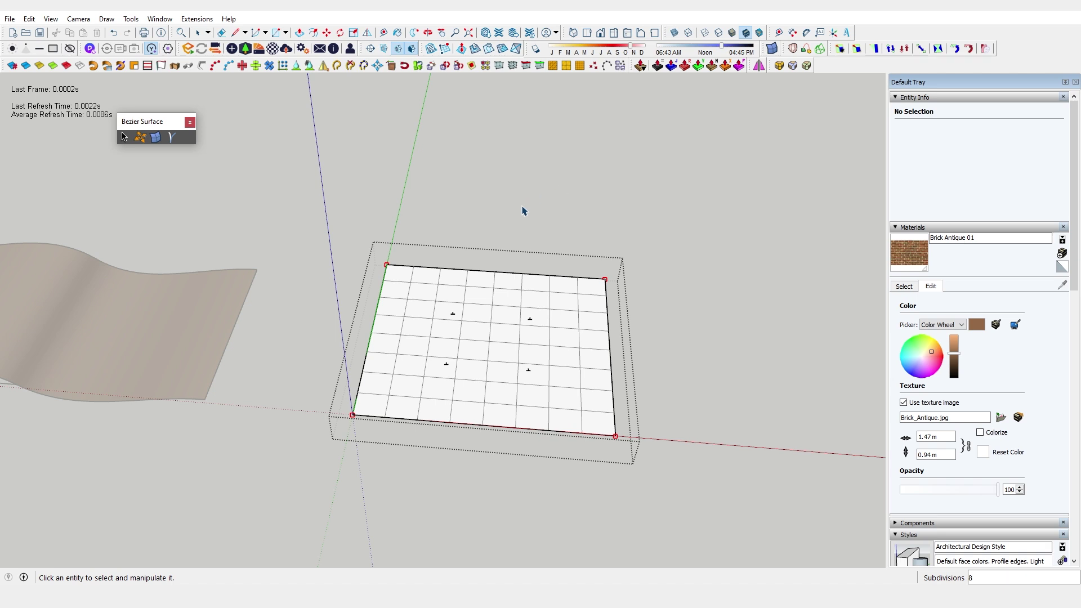
{"action": "left_click", "coordinate": [539, 192]}
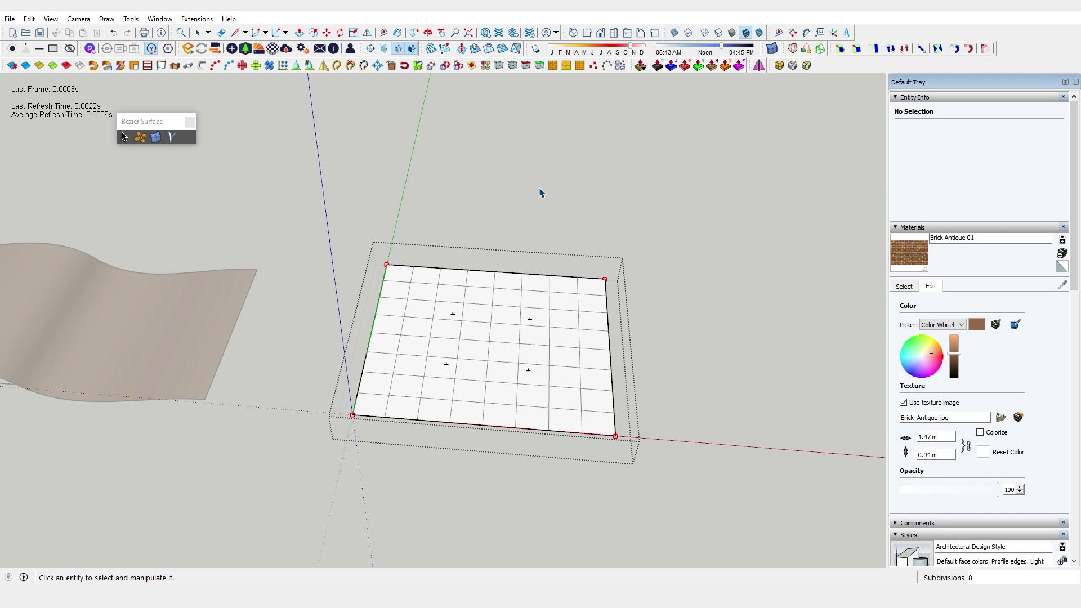
{"action": "key", "text": "space"}
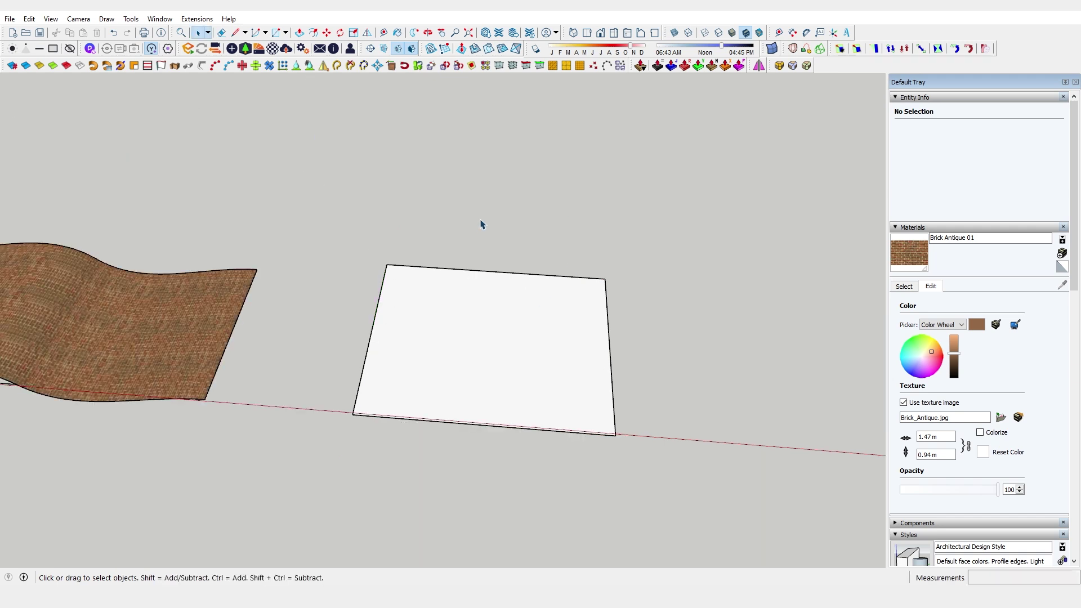
- Open the flat square Bezier surface beside the brick one for editing and add a quad patch to its outer side edge
{"action": "left_click", "coordinate": [477, 320]}
{"action": "middle_click_drag", "start_coordinate": [463, 304], "coordinate": [381, 331]}
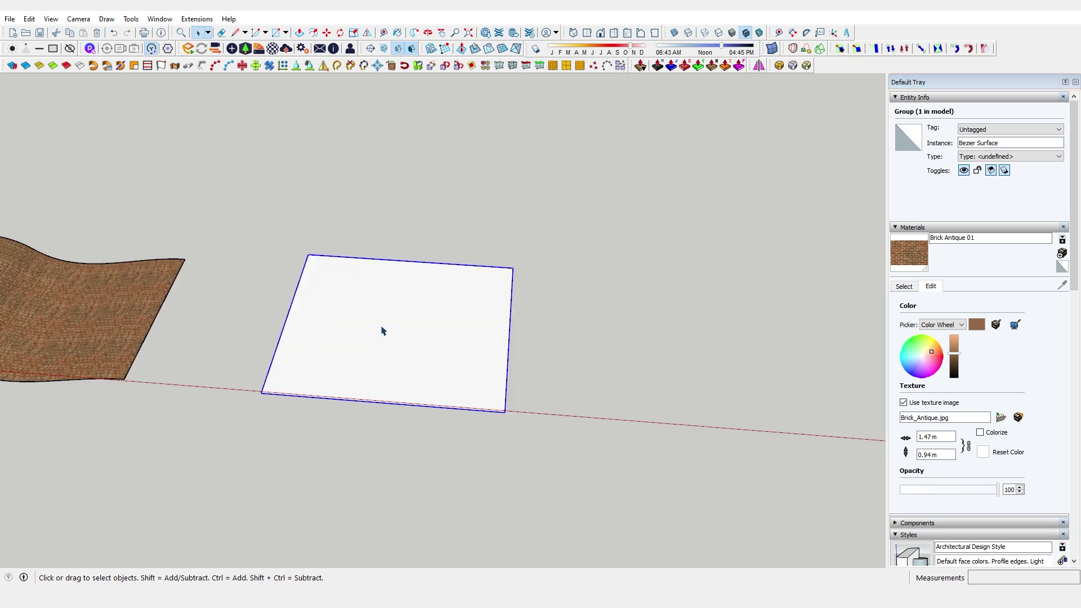
{"action": "double_click", "coordinate": [399, 334]}
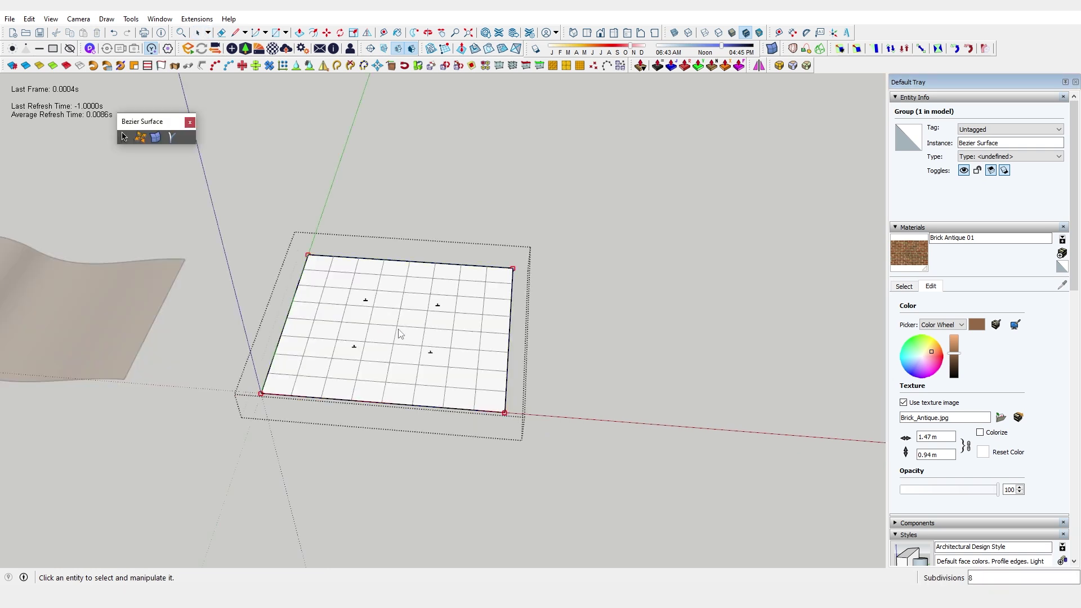
{"action": "left_click", "coordinate": [511, 331]}
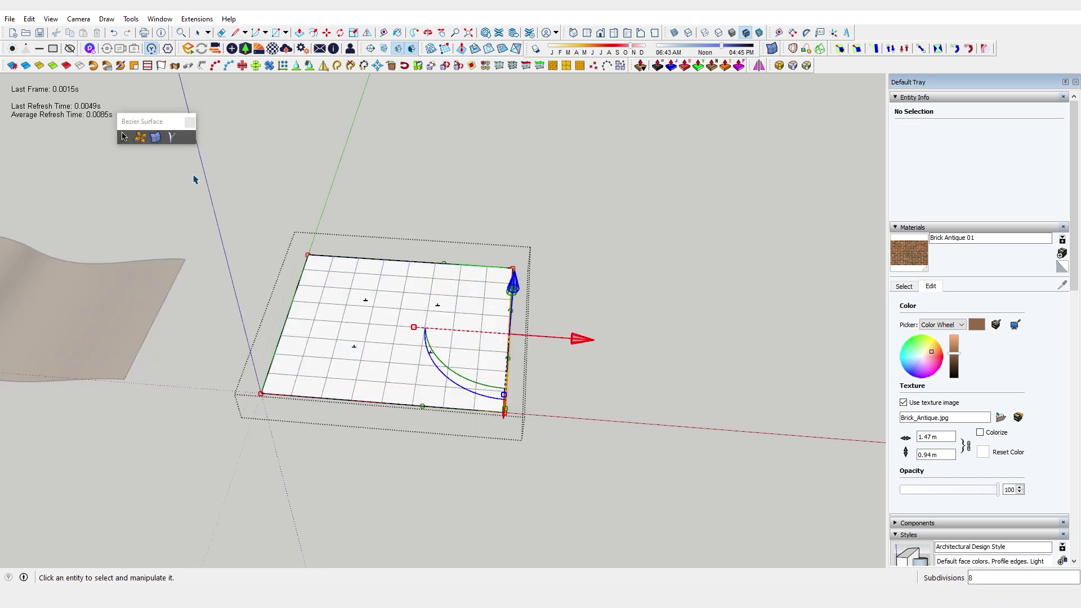
{"action": "left_click", "coordinate": [156, 138]}
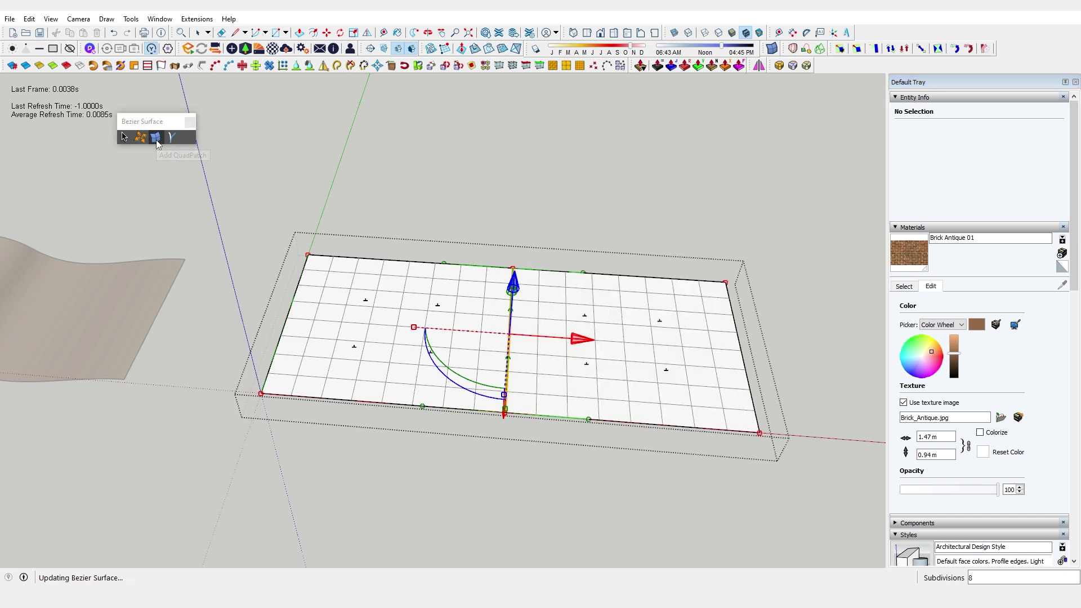
- Add a quad patch to each patch's far edge to form a two-by-two grid of patches
{"action": "left_click", "coordinate": [409, 266]}
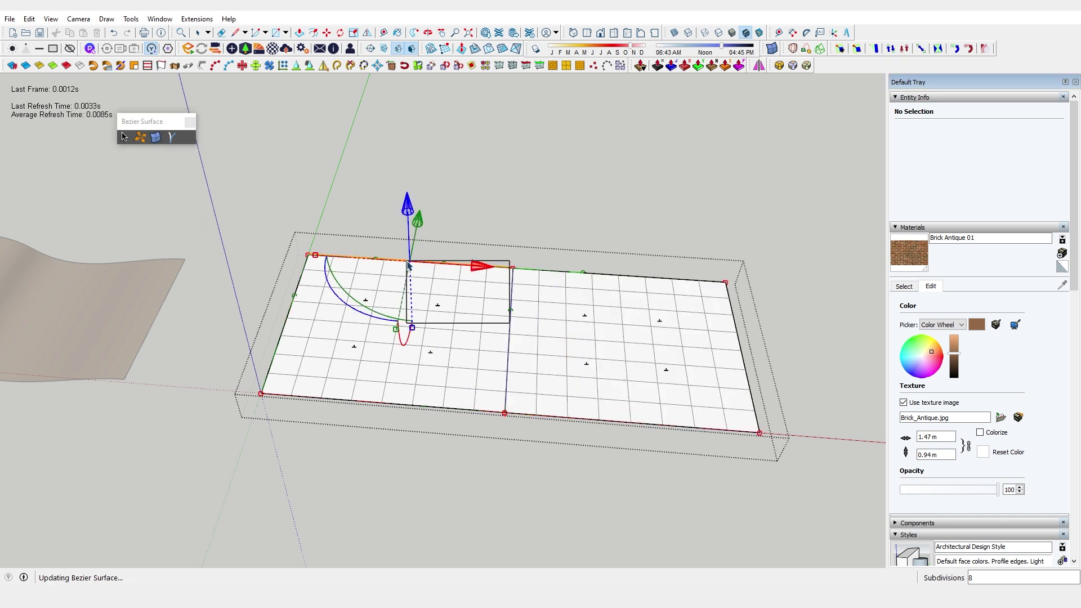
{"action": "left_click", "coordinate": [157, 140]}
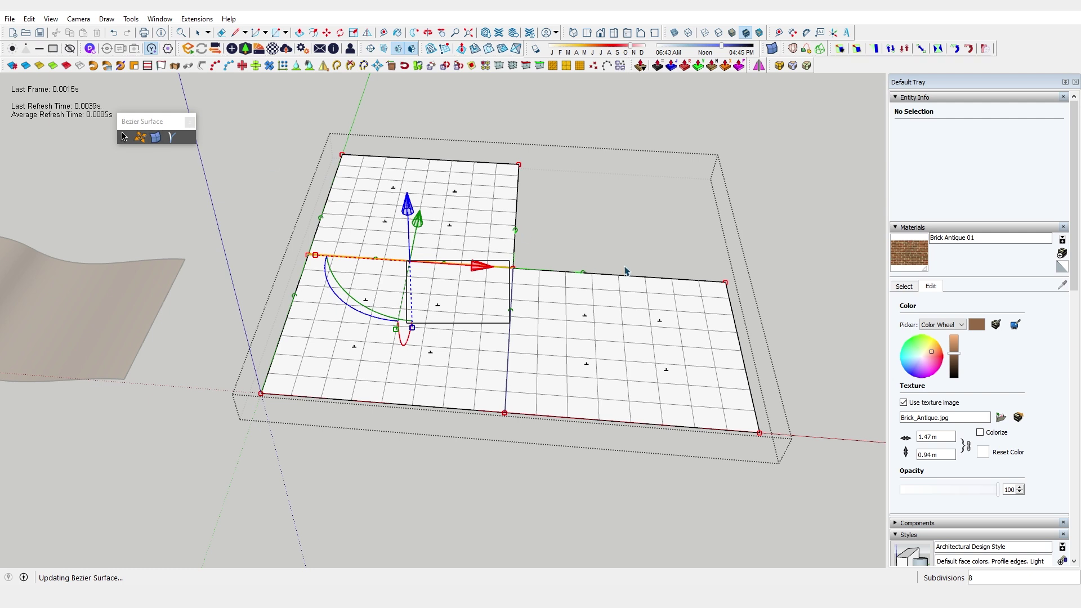
{"action": "left_click", "coordinate": [623, 279]}
{"action": "left_click", "coordinate": [156, 139]}
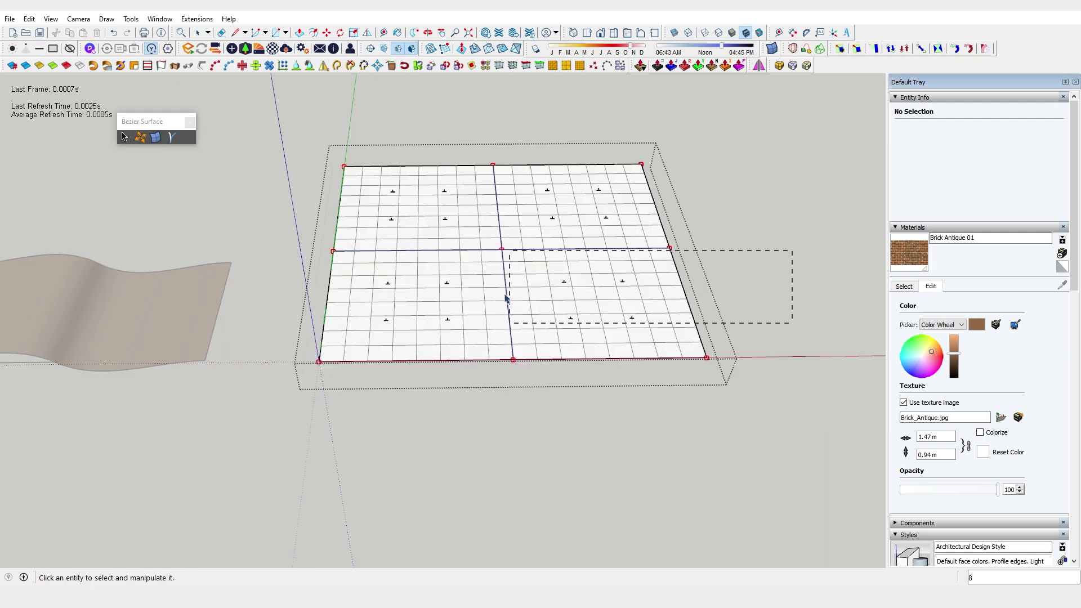
- Select the middle control point of the edge on the red axis and raise it along the blue axis
{"action": "scroll", "coordinate": [512, 327], "scroll_direction": "up", "scroll_amount": 1}
{"action": "left_click_drag", "start_coordinate": [498, 345], "coordinate": [531, 382]}
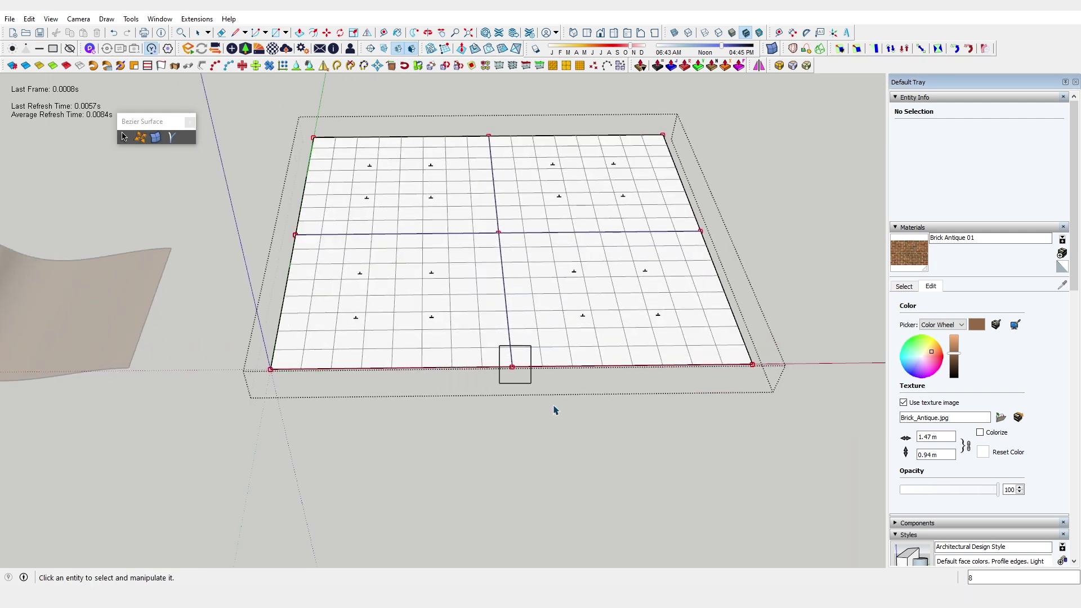
{"action": "left_click_drag", "start_coordinate": [525, 326], "coordinate": [532, 117]}
- Select the control points of the edge opposite the raised peak and lower them along the blue axis
{"action": "key", "text": "o"}
{"action": "left_click_drag", "start_coordinate": [345, 250], "coordinate": [585, 276]}
{"action": "key", "text": "Escape"}
{"action": "middle_click_drag", "start_coordinate": [347, 190], "coordinate": [377, 394]}
{"action": "left_click_drag", "start_coordinate": [231, 109], "coordinate": [652, 222]}
{"action": "left_click_drag", "start_coordinate": [412, 125], "coordinate": [442, 335]}
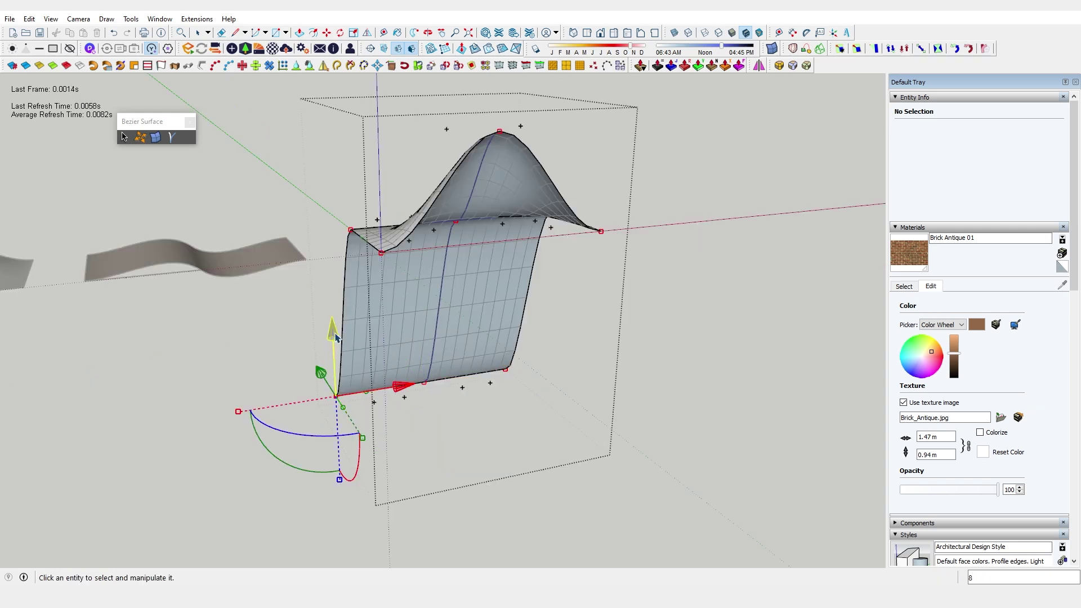
- Raise the lowered edge's corner control point on the green axis side along the blue axis, and select that edge's middle control point
{"action": "left_click_drag", "start_coordinate": [321, 372], "coordinate": [376, 202]}
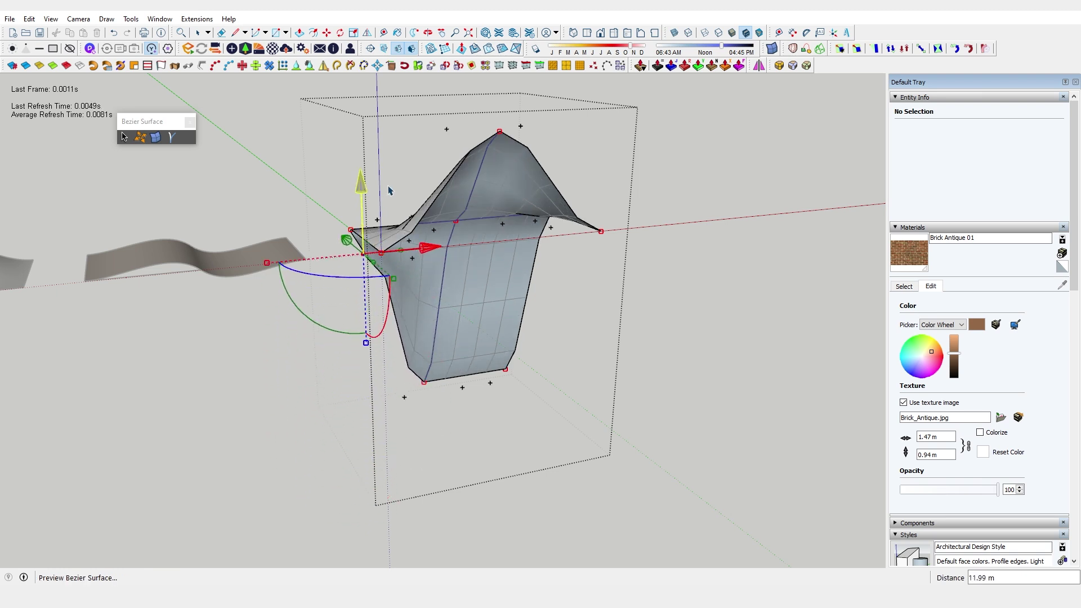
{"action": "middle_click_drag", "start_coordinate": [360, 237], "coordinate": [284, 297]}
{"action": "left_click_drag", "start_coordinate": [284, 296], "coordinate": [350, 297]}
{"action": "middle_click_drag", "start_coordinate": [350, 298], "coordinate": [563, 465]}
{"action": "left_click", "coordinate": [595, 439]}
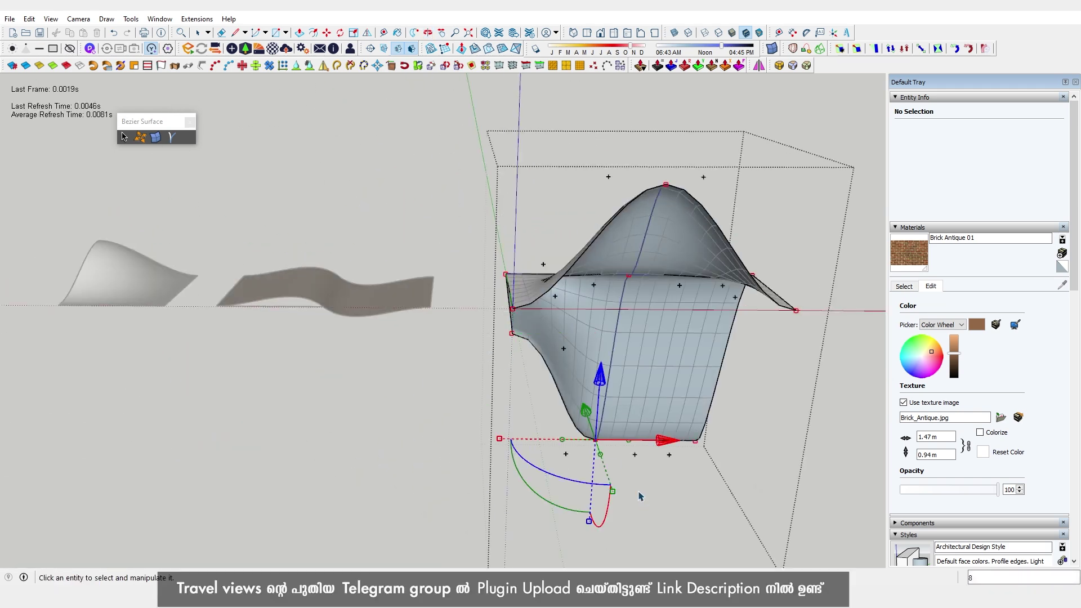
- Raise the lowered edge's middle control point along the blue axis and shift it along the green axis to beneath the peak
{"action": "left_click_drag", "start_coordinate": [602, 383], "coordinate": [623, 261]}
{"action": "middle_click_drag", "start_coordinate": [618, 394], "coordinate": [657, 432]}
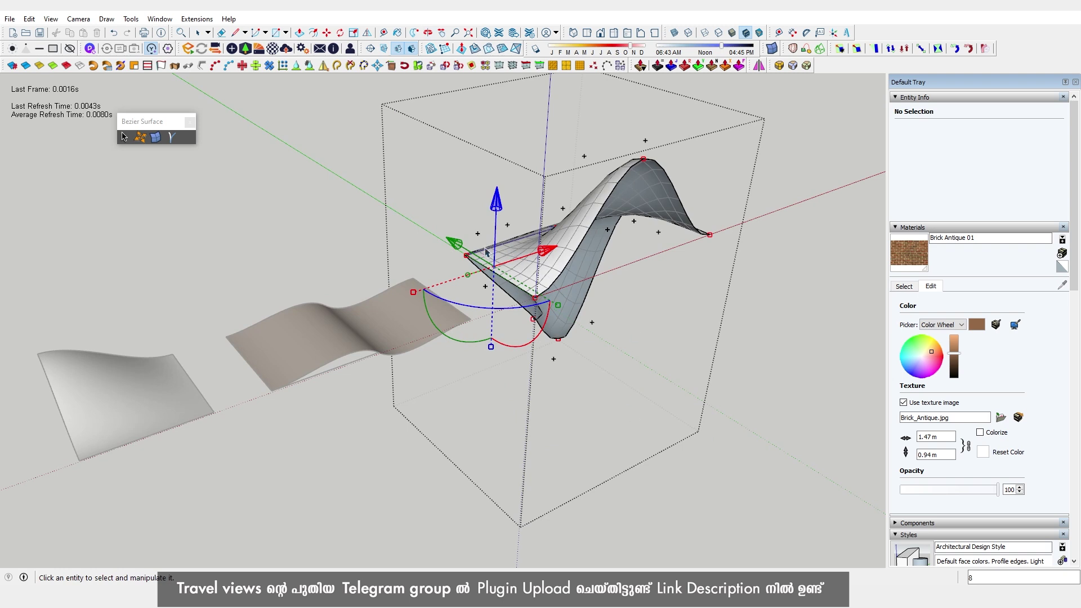
{"action": "left_click_drag", "start_coordinate": [454, 243], "coordinate": [658, 308]}
{"action": "left_click_drag", "start_coordinate": [661, 191], "coordinate": [636, 156]}
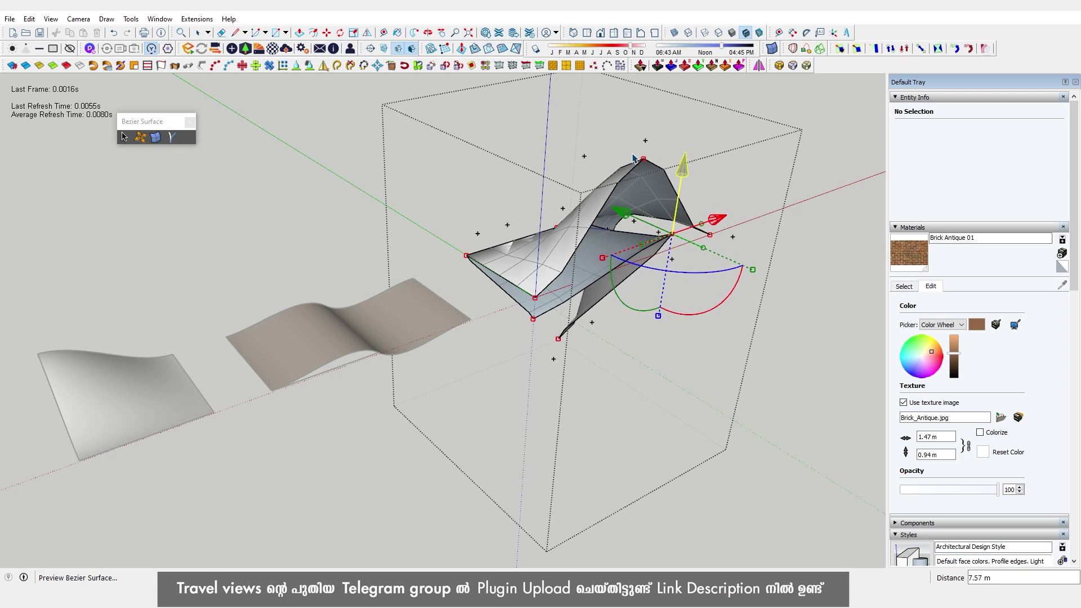
{"action": "middle_click_drag", "start_coordinate": [635, 156], "coordinate": [750, 355]}
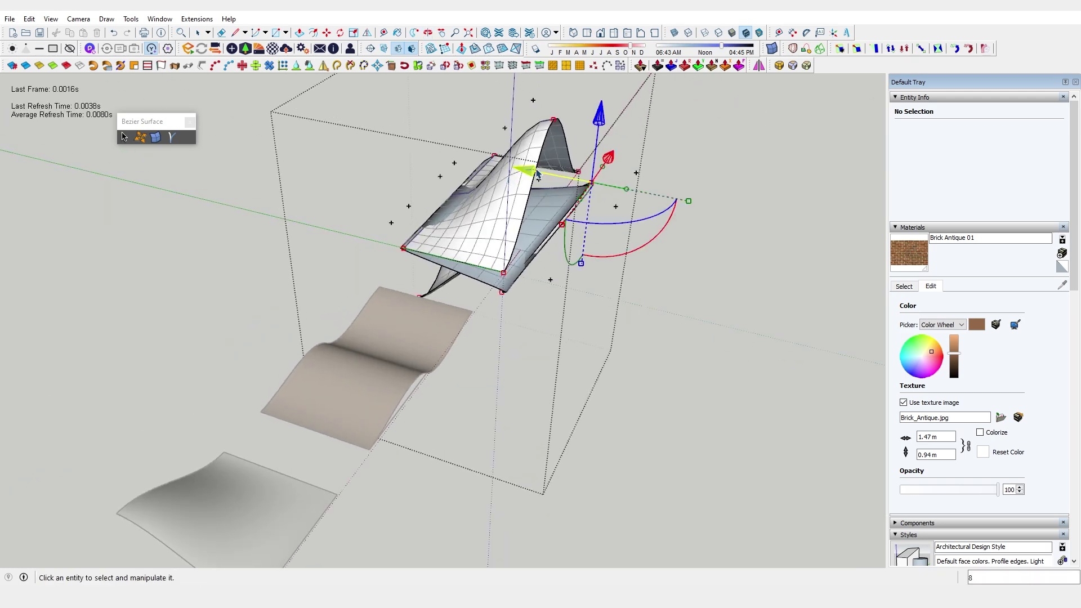
{"action": "left_click_drag", "start_coordinate": [538, 174], "coordinate": [508, 169]}
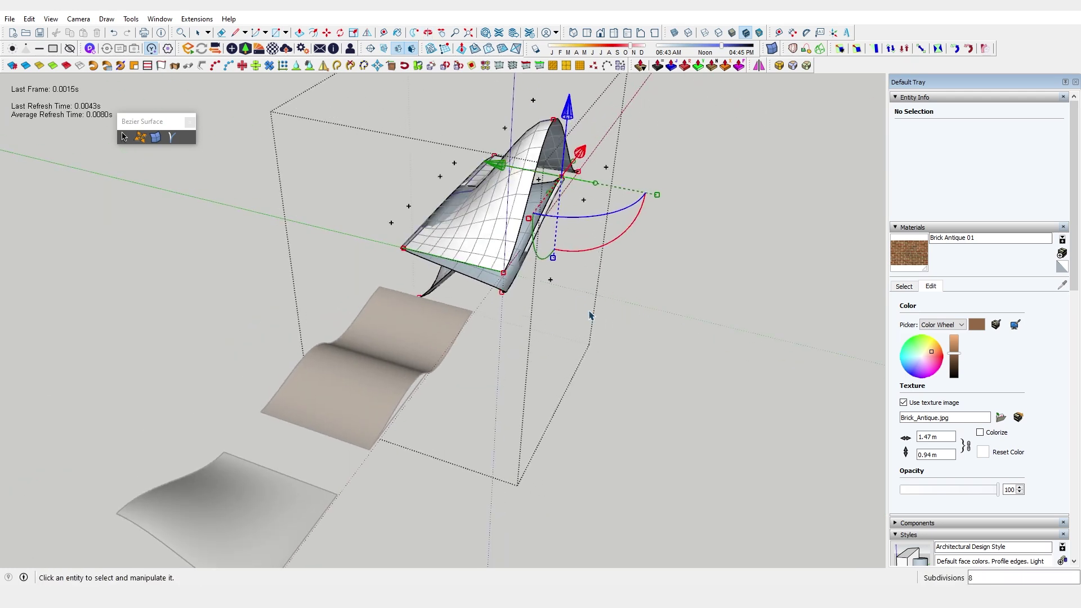
- Select the lowest remaining corner control point, raise it along the blue axis and move it outward along the green axis
{"action": "middle_click_drag", "start_coordinate": [589, 315], "coordinate": [361, 443]}
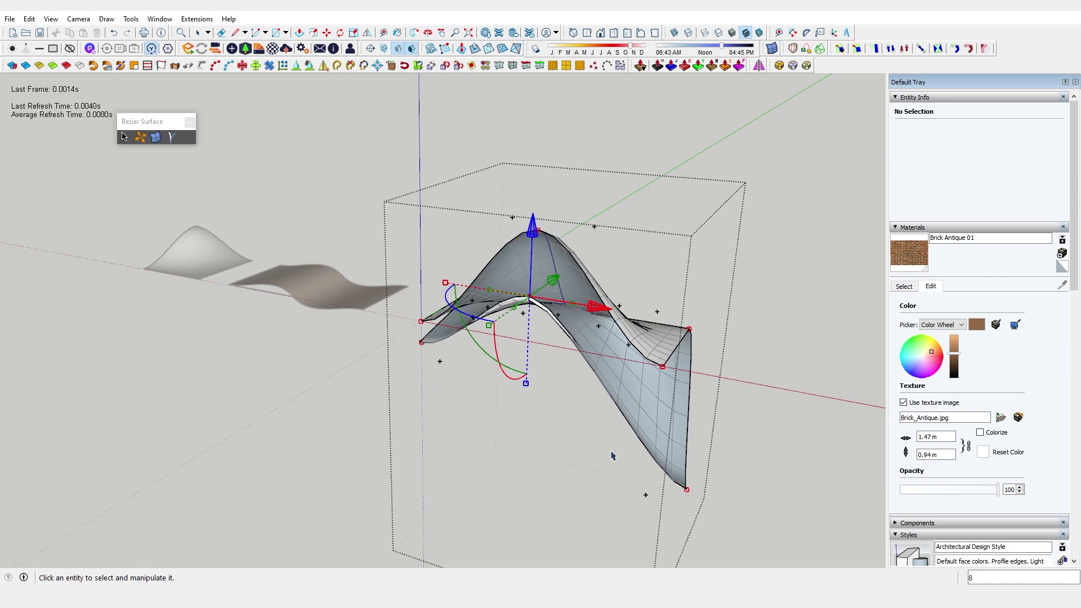
{"action": "left_click", "coordinate": [686, 489]}
{"action": "left_click_drag", "start_coordinate": [693, 429], "coordinate": [704, 328]}
{"action": "middle_click_drag", "start_coordinate": [609, 490], "coordinate": [563, 326]}
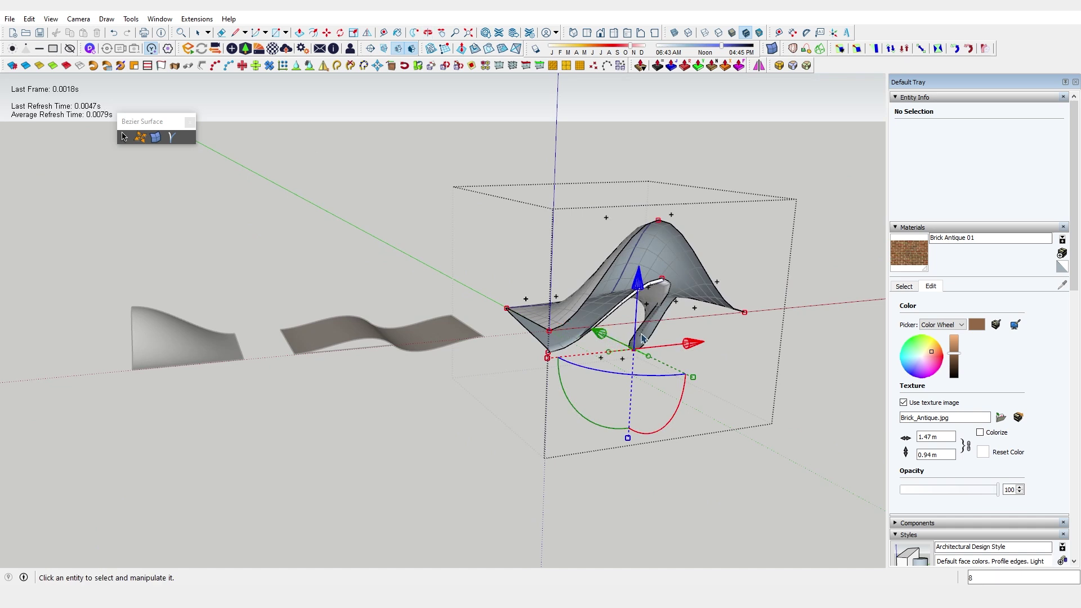
{"action": "left_click_drag", "start_coordinate": [598, 337], "coordinate": [692, 377]}
{"action": "left_click_drag", "start_coordinate": [739, 330], "coordinate": [768, 277]}
{"action": "middle_click_drag", "start_coordinate": [703, 338], "coordinate": [670, 343]}
- Select the middle control point of the lower arched edge and raise it slightly along the blue axis
{"action": "left_click", "coordinate": [680, 296]}
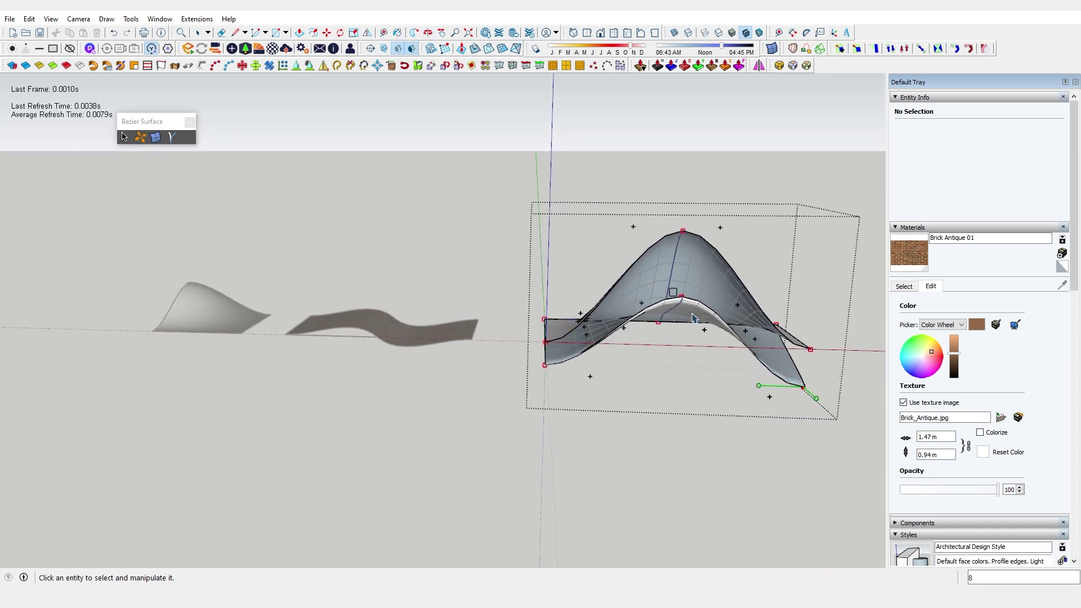
{"action": "left_click_drag", "start_coordinate": [686, 229], "coordinate": [687, 198]}
{"action": "middle_click_drag", "start_coordinate": [689, 202], "coordinate": [770, 409]}
{"action": "scroll", "coordinate": [636, 265], "scroll_direction": "up", "scroll_amount": 5}
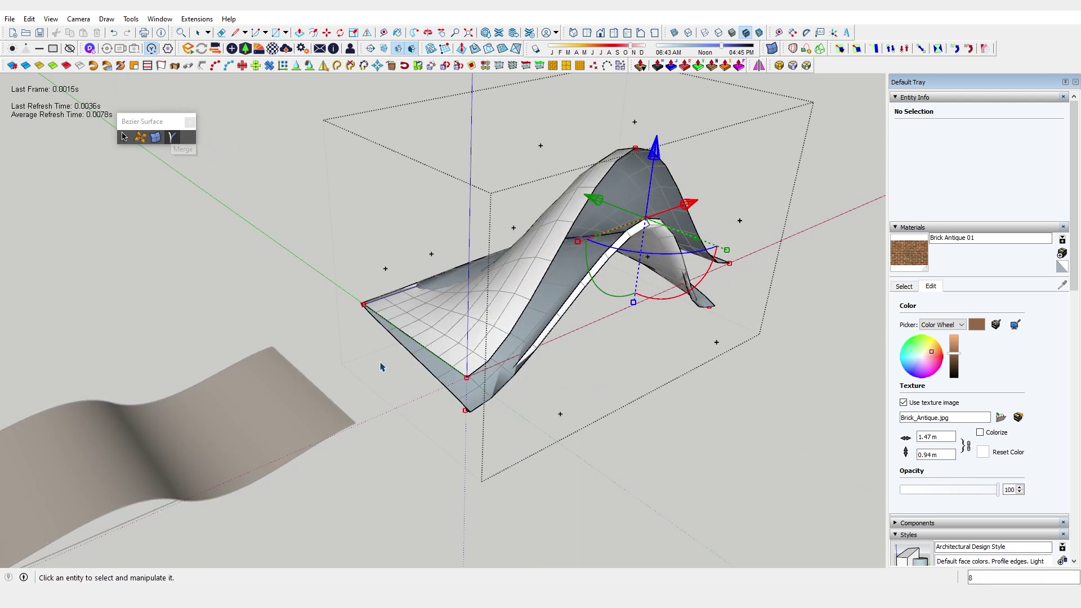
- Use Merge to join the lower and upper end edges at both ends of the folded surface
{"action": "left_click", "coordinate": [172, 137]}
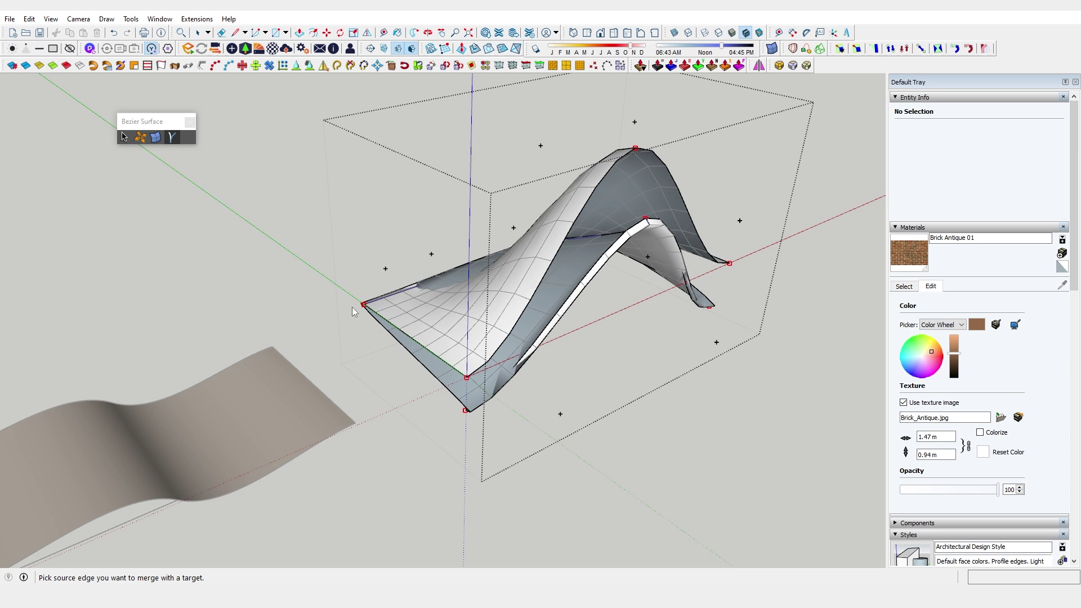
{"action": "left_click", "coordinate": [414, 358]}
{"action": "left_click", "coordinate": [425, 346]}
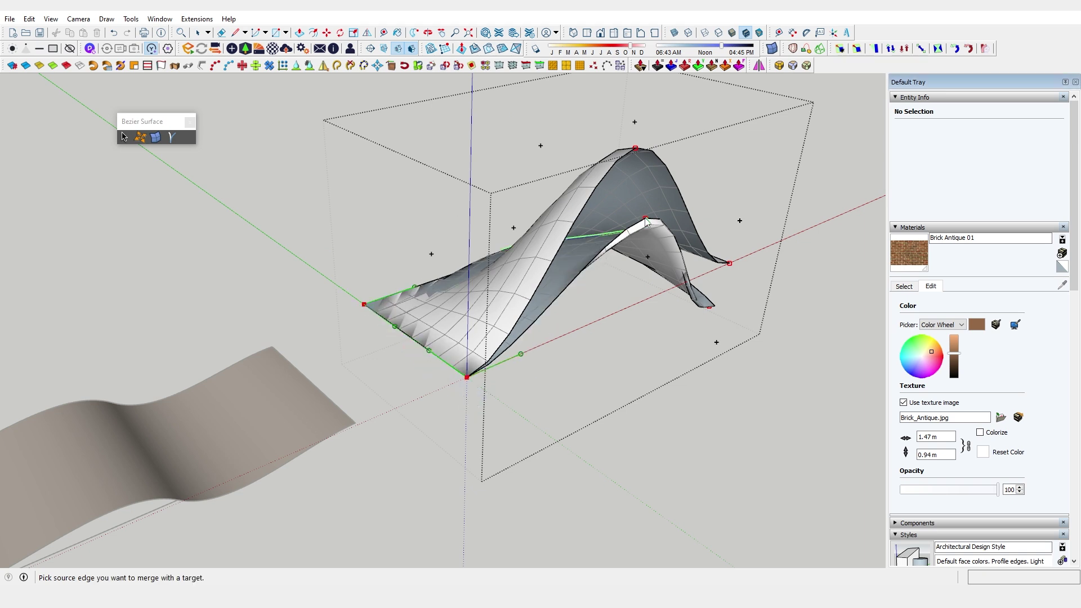
{"action": "middle_click_drag", "start_coordinate": [646, 221], "coordinate": [651, 307]}
{"action": "left_click", "coordinate": [650, 307]}
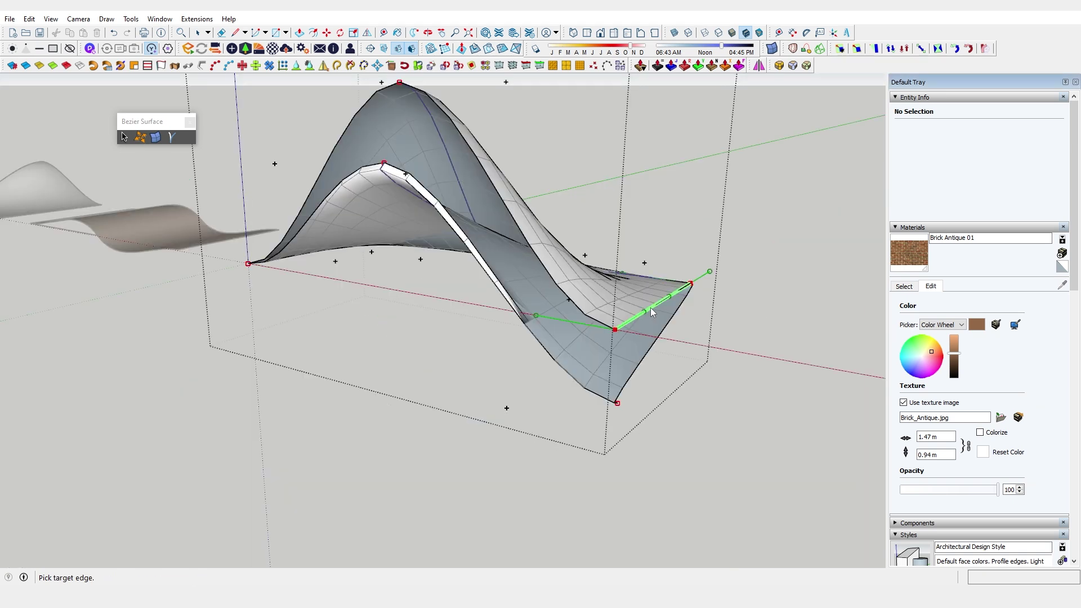
{"action": "left_click", "coordinate": [645, 356]}
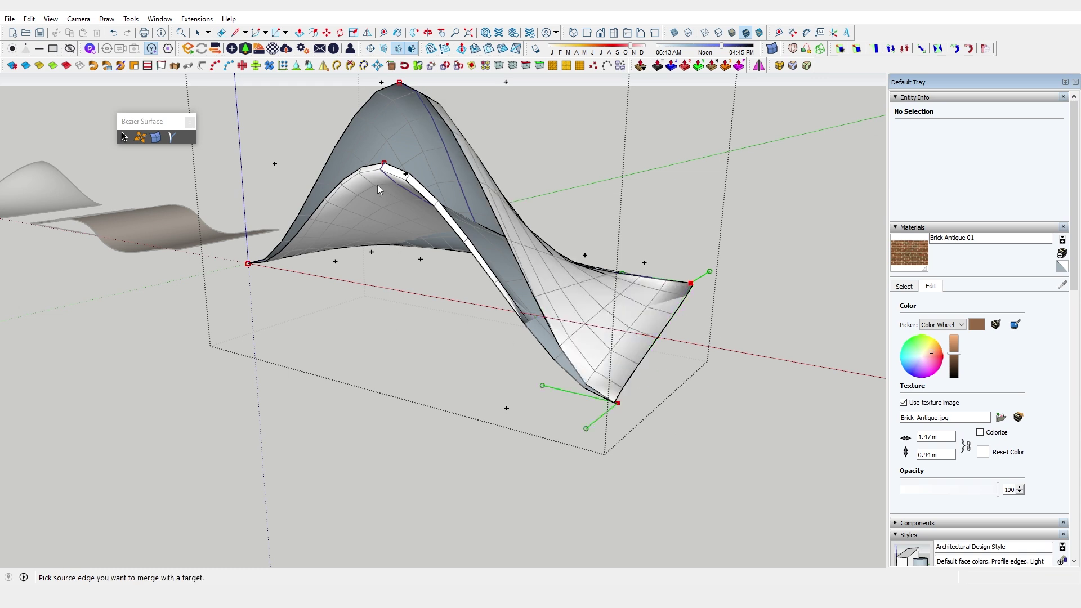
- Merge both halves of the lower arched edge with the matching halves of the upper arched edge, and exit surface editing
{"action": "left_click", "coordinate": [372, 167]}
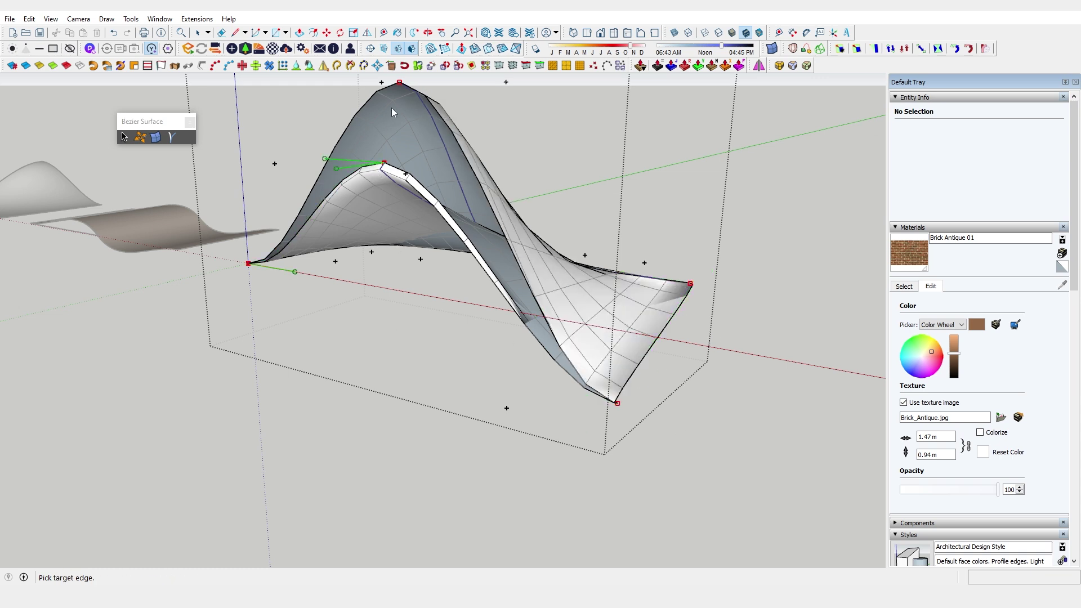
{"action": "left_click", "coordinate": [381, 93]}
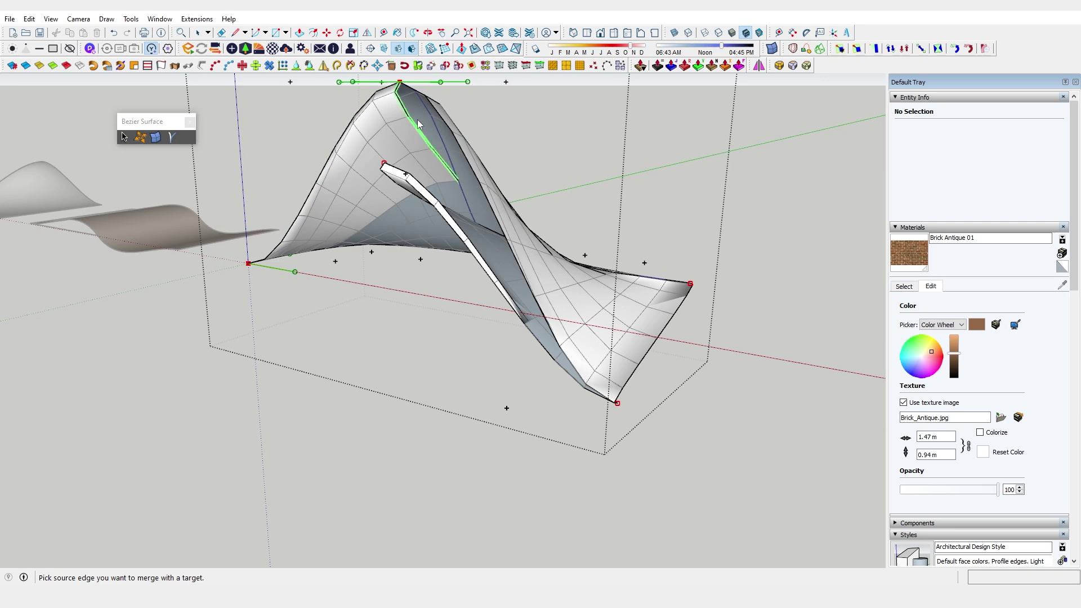
{"action": "left_click", "coordinate": [432, 198]}
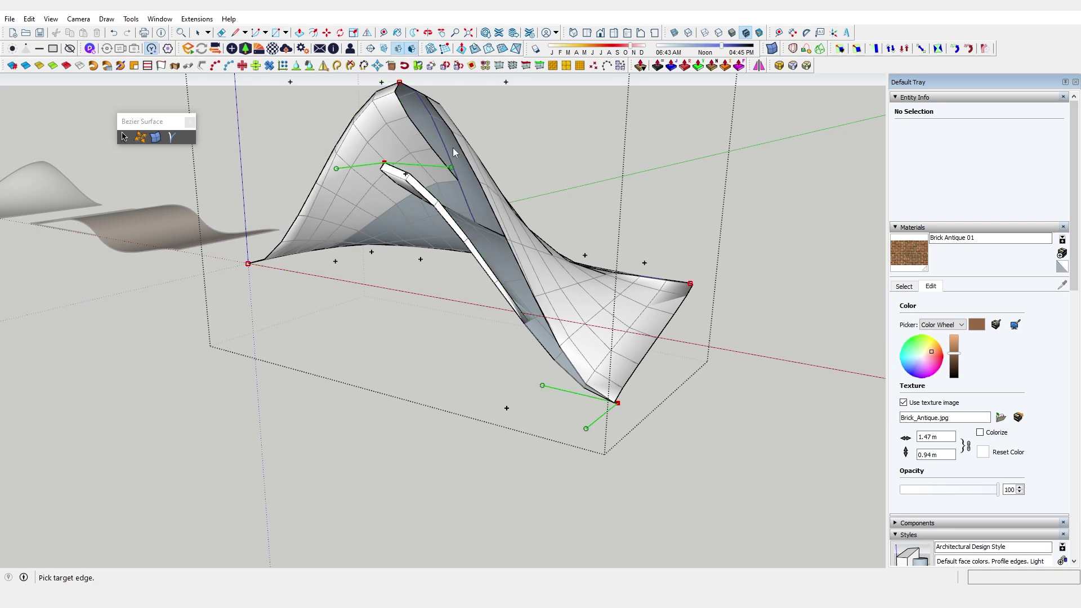
{"action": "left_click", "coordinate": [461, 149]}
{"action": "middle_click_drag", "start_coordinate": [408, 286], "coordinate": [771, 398]}
{"action": "key", "text": "space"}
- Reopen the merged Bezier surface for editing, set its subdivisions to 40, and exit editing
{"action": "middle_click_drag", "start_coordinate": [680, 317], "coordinate": [632, 306]}
{"action": "left_click", "coordinate": [573, 223]}
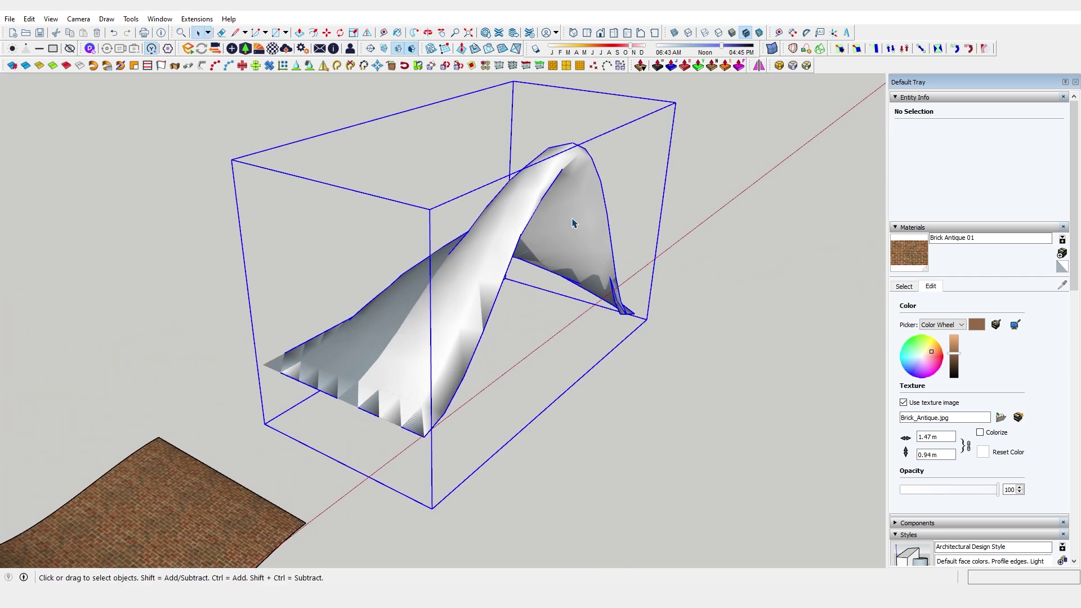
{"action": "double_click", "coordinate": [573, 223]}
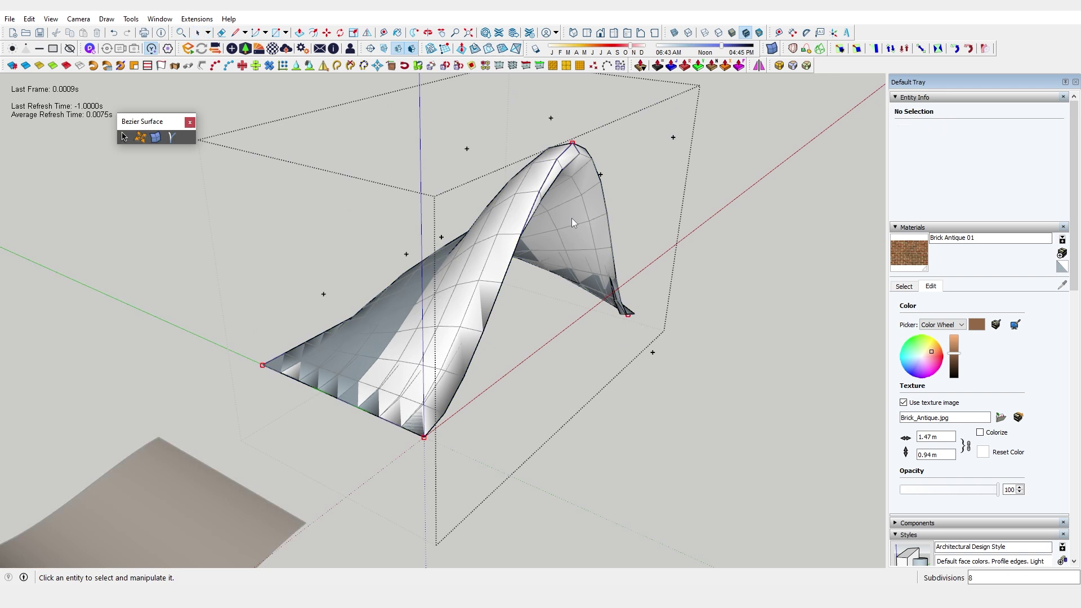
{"action": "left_click", "coordinate": [978, 579]}
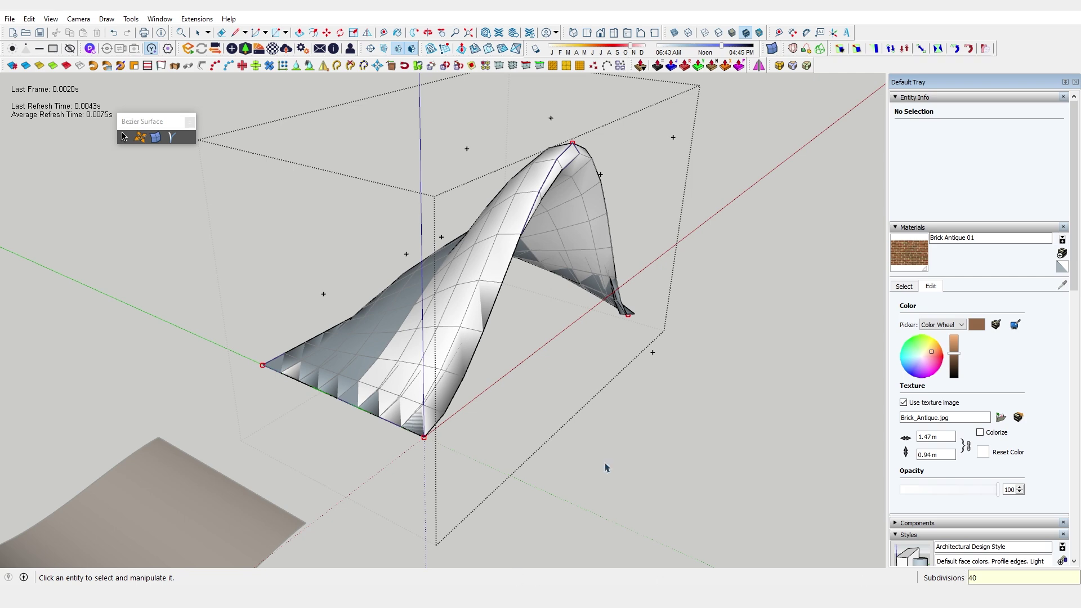
{"action": "type", "text": "40"}
{"action": "key", "text": "Return"}
{"action": "middle_click_drag", "start_coordinate": [606, 468], "coordinate": [591, 281]}
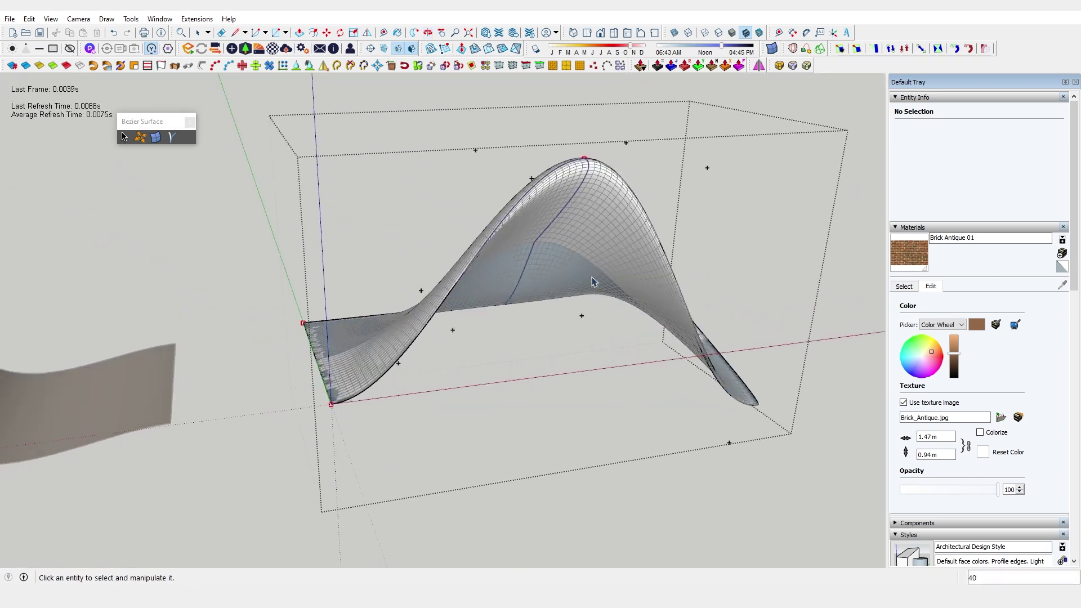
{"action": "middle_click_drag", "start_coordinate": [686, 284], "coordinate": [417, 232]}
{"action": "key", "text": "space"}
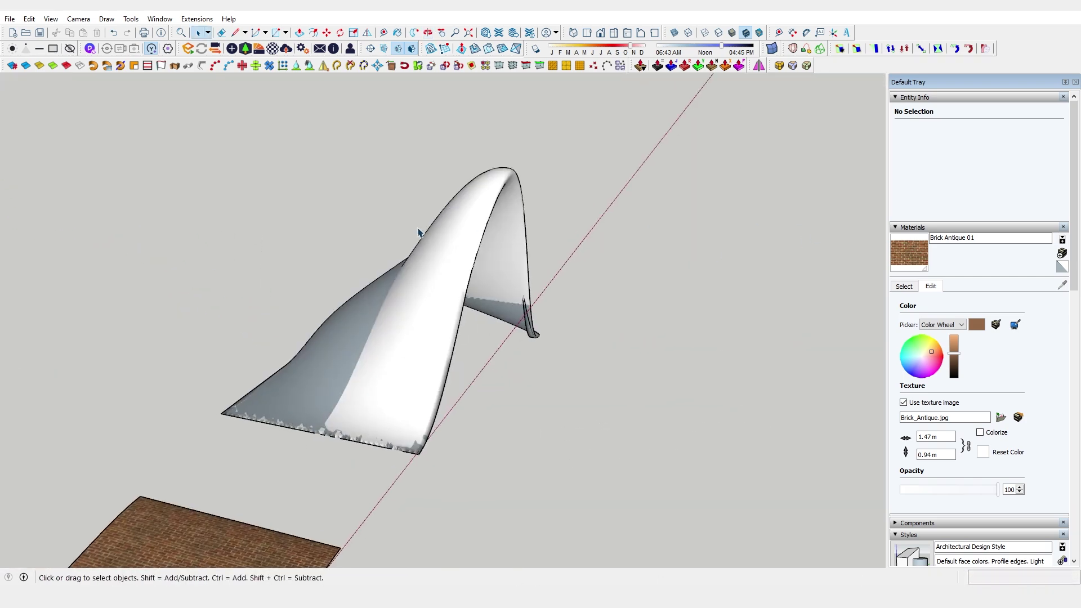
- Paint the merged Bezier surface group with the Brick Antique 01 material
{"action": "left_click", "coordinate": [445, 282]}
{"action": "key", "text": "b"}
{"action": "left_click", "coordinate": [446, 282]}
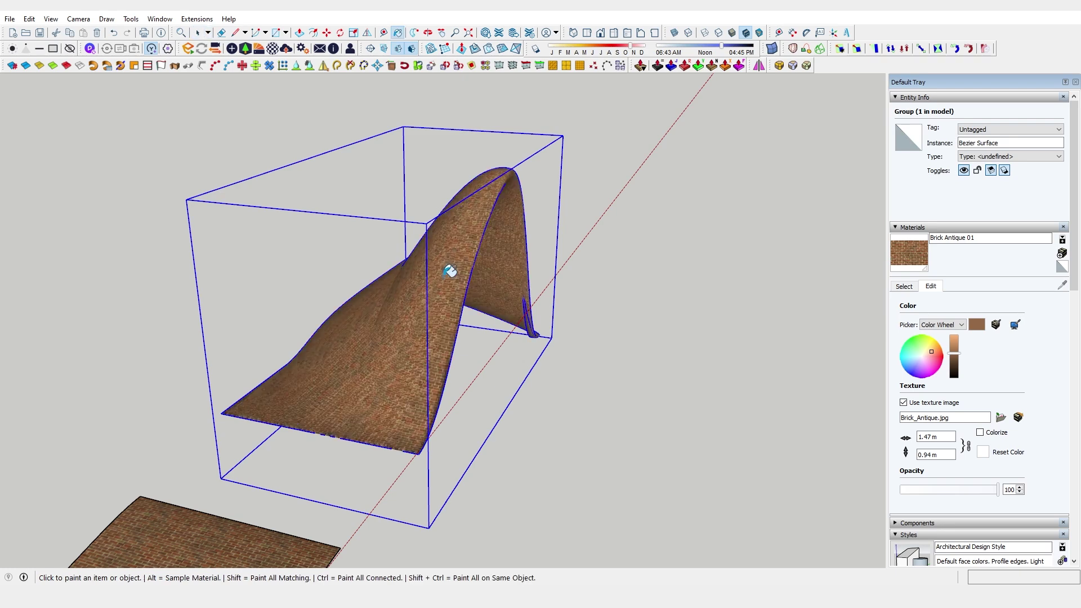
{"action": "mouse_move", "coordinate": [448, 273]}
{"action": "middle_mouse_down"}
{"action": "mouse_move", "coordinate": [392, 273]}
{"action": "mouse_move", "coordinate": [2, 180]}
{"action": "mouse_move", "coordinate": [437, 215]}
{"action": "mouse_move", "coordinate": [442, 301]}
{"action": "mouse_move", "coordinate": [406, 287]}
{"action": "mouse_move", "coordinate": [482, 242]}
{"action": "mouse_move", "coordinate": [451, 152]}
{"action": "mouse_move", "coordinate": [514, 184]}
{"action": "mouse_move", "coordinate": [501, 225]}
{"action": "mouse_move", "coordinate": [458, 186]}
{"action": "middle_mouse_up"}
{"action": "key", "text": "space"}
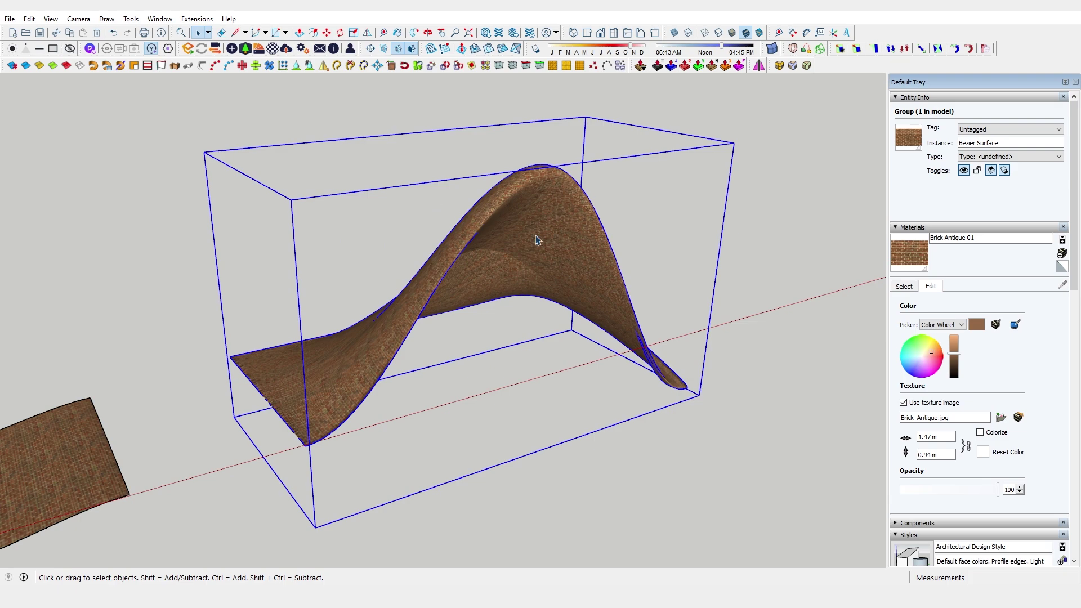